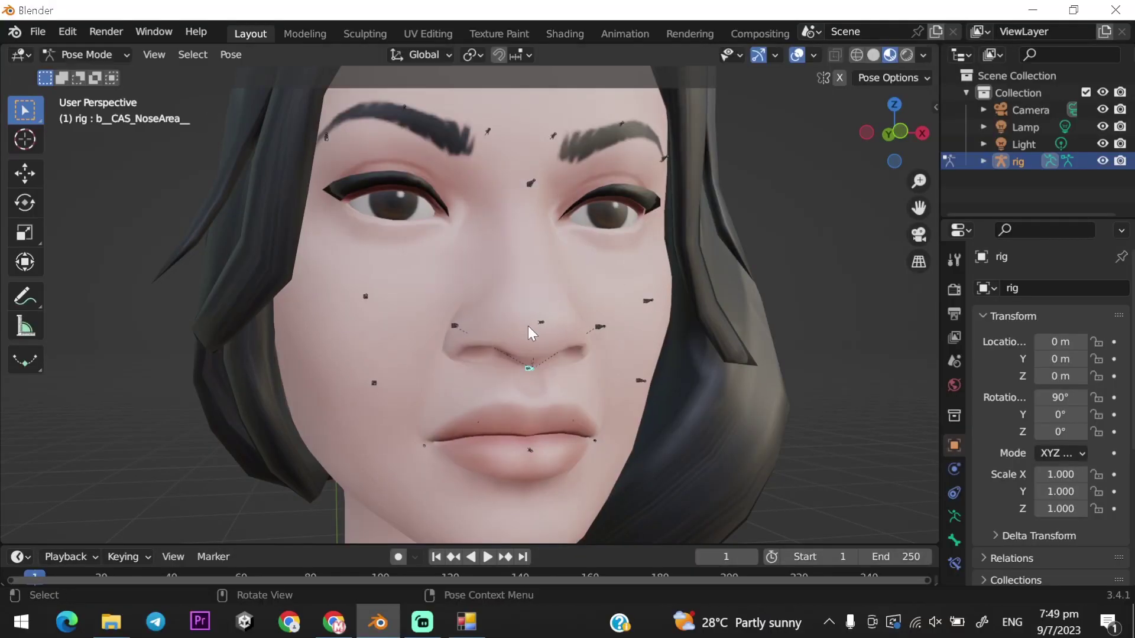
- Try moving the nose tip bone and both cheek squint bones, shifting the squint bones along global Z
left_click(540, 322)
key("g")
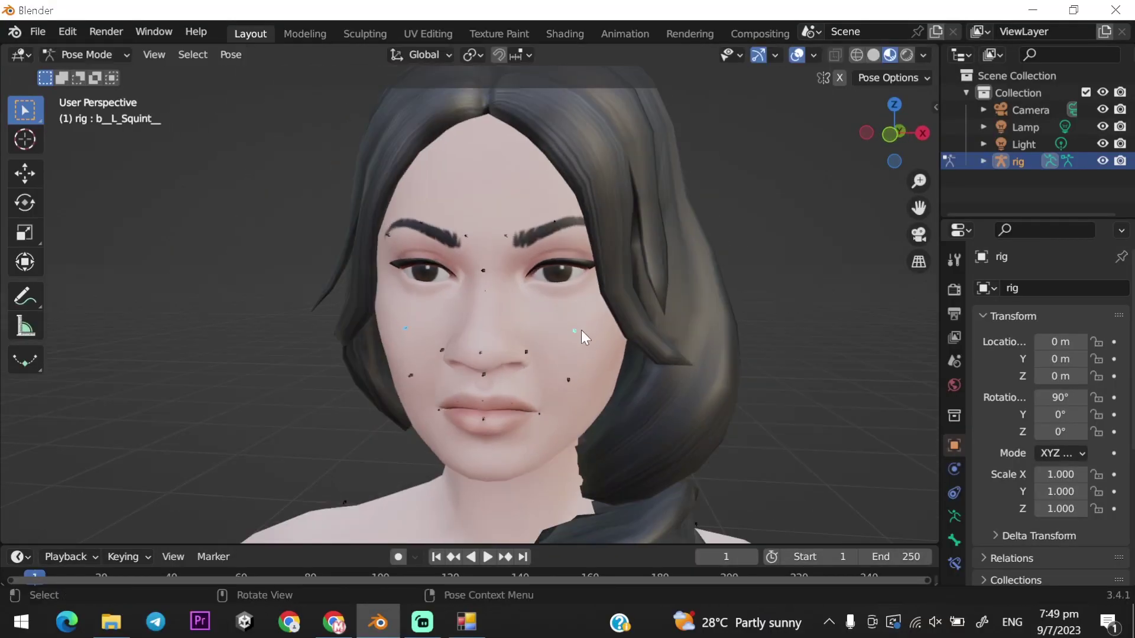
key("g")
key("z")
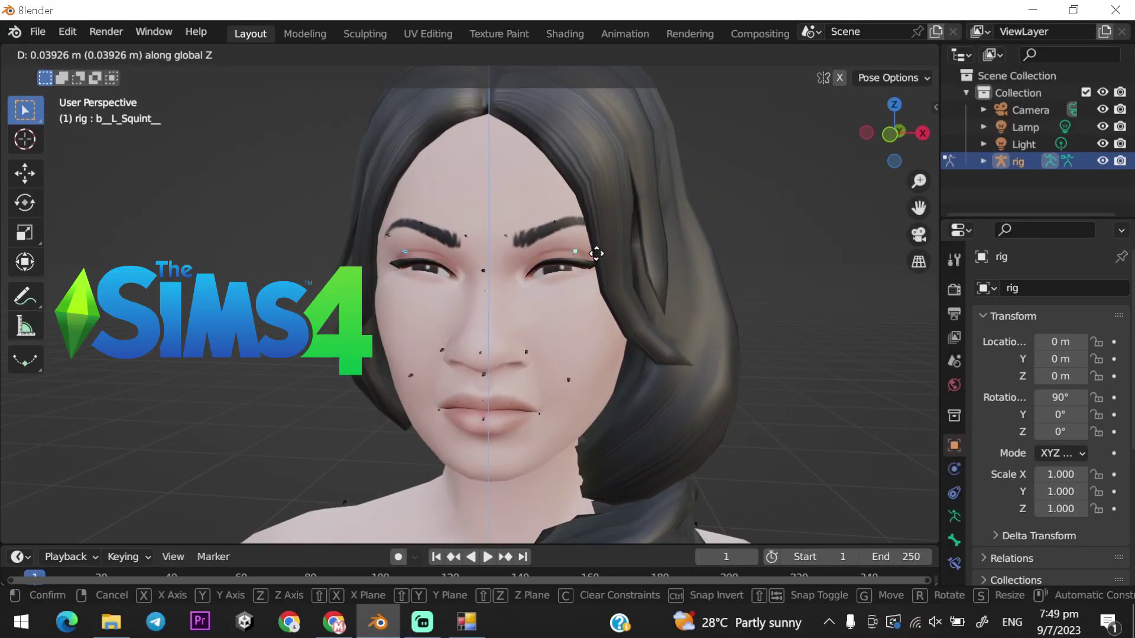
right_click(597, 253)
- Try moving both inner brow bones down along global Z
scroll(577, 225, "up", 3)
left_click(532, 187)
left_click(466, 187, "shift")
key("g")
key("z")
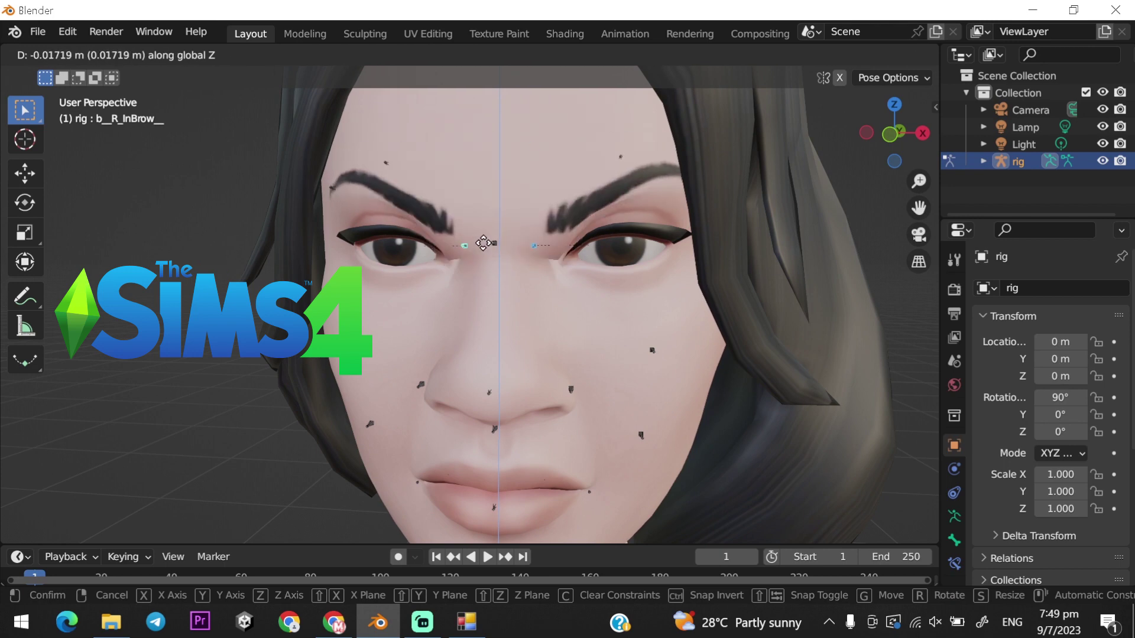
right_click(497, 251)
- Add a Smooth Corrective modifier to the head mesh in Object Mode
key("ctrl+Tab")
left_click(500, 197)
left_click(954, 469)
left_click(1006, 288)
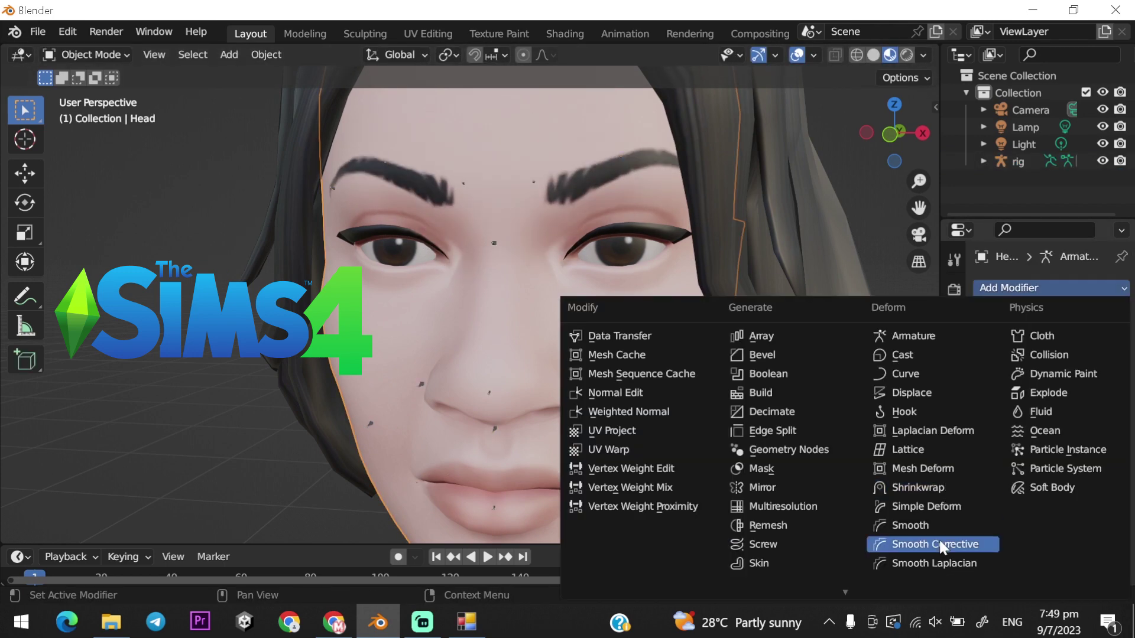
left_click(940, 545)
- Return the rig to Pose Mode and test moving both inner brow bones along Z again
left_click(534, 181)
key("ctrl+Tab")
left_click(533, 182)
left_click(464, 184, "shift")
key("g")
key("z")
key("z")
right_click(472, 340)
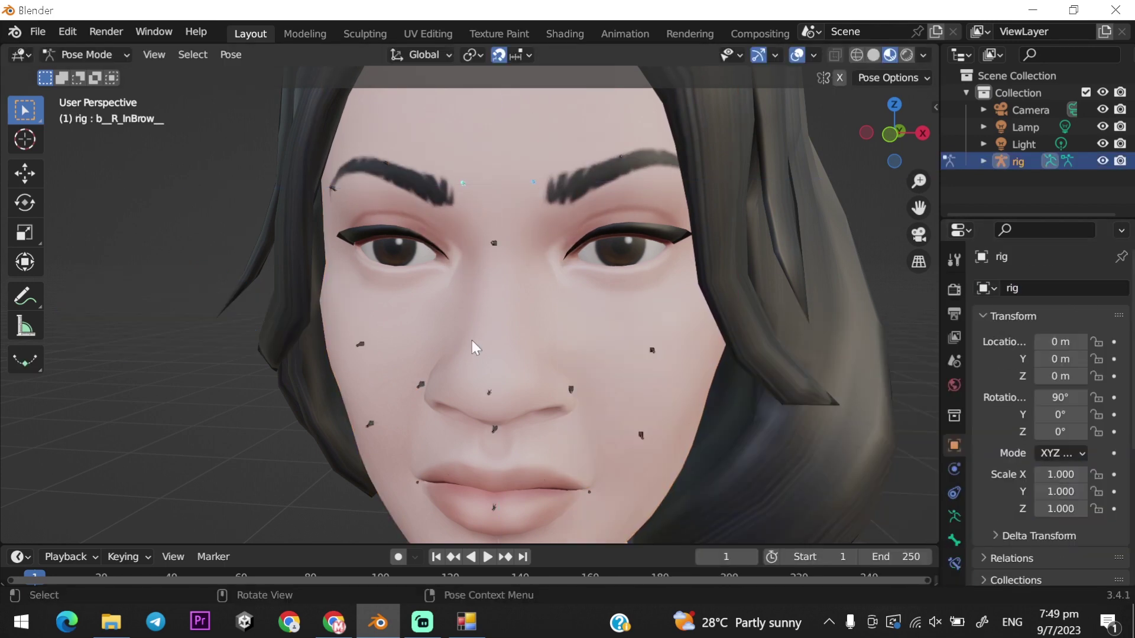
- Try moving the nose tip bone freely in Pose Mode
scroll(472, 340, "up", 1)
left_click(547, 157)
scroll(501, 278, "down", 2)
left_click(492, 256)
key("g")
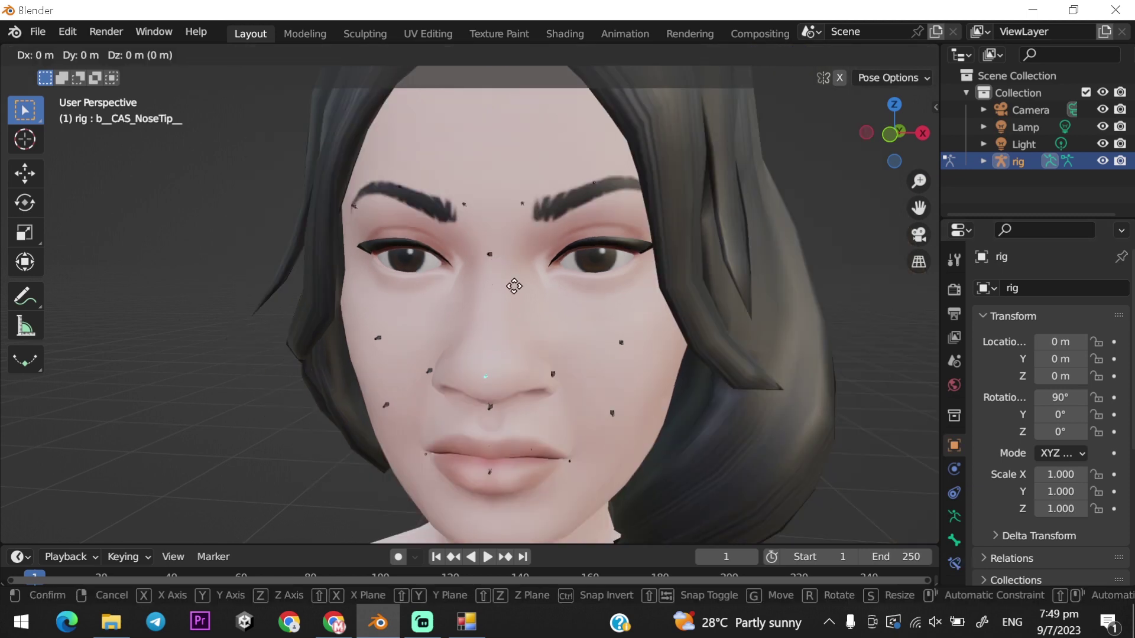
right_click(514, 286)
- Switch back to Object Mode, select the hair mesh and open the choice of modifiers for it
key("ctrl+Tab")
left_click(722, 319)
left_click(1005, 288)
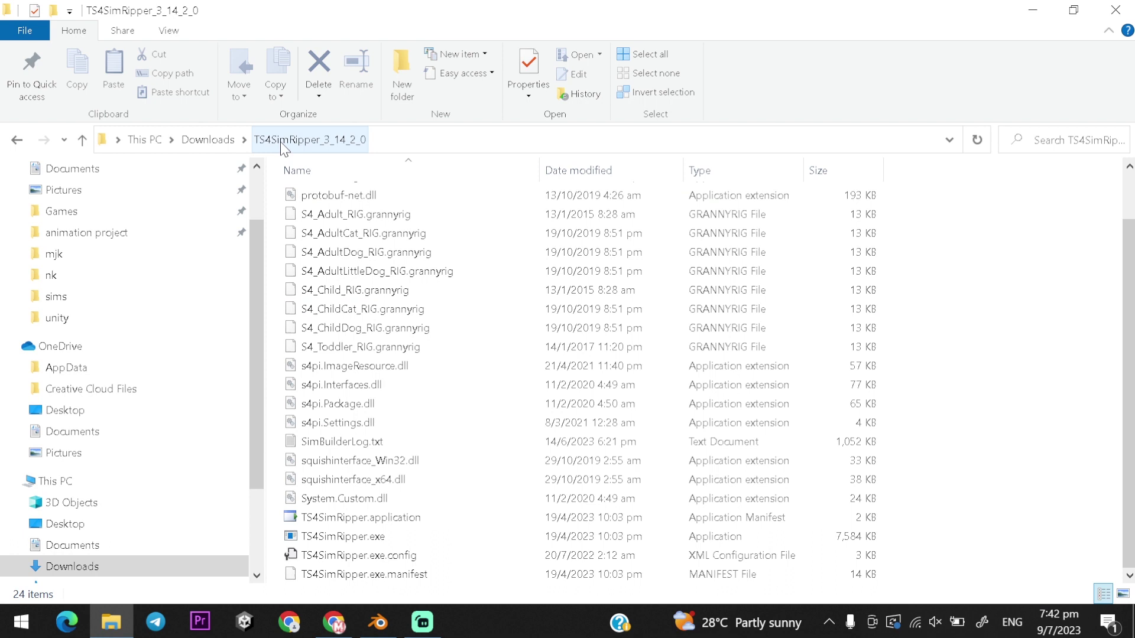
- Launch TS4SimRipper.exe and load the Sims 4 game save Slot_00000002.save
left_click(360, 537)
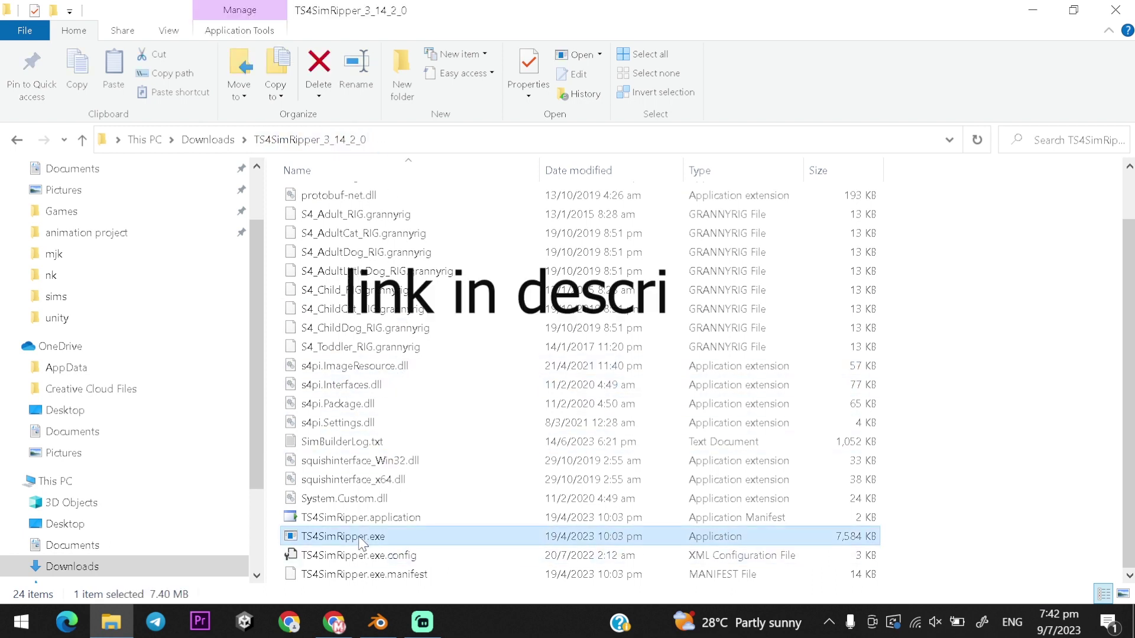
double_click(362, 538)
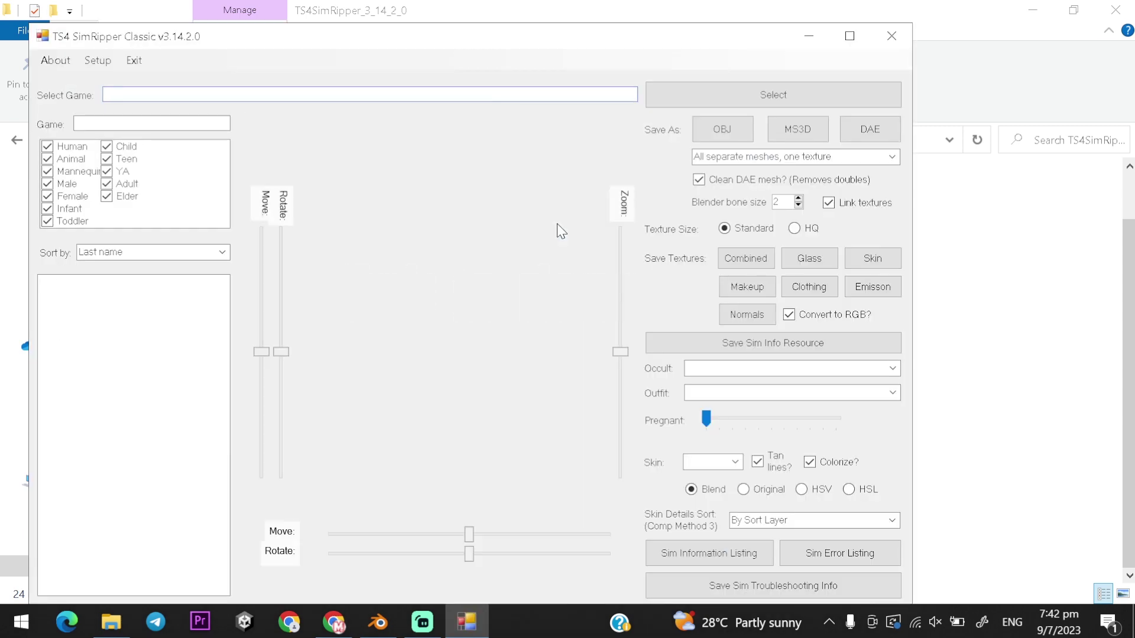
left_click(804, 98)
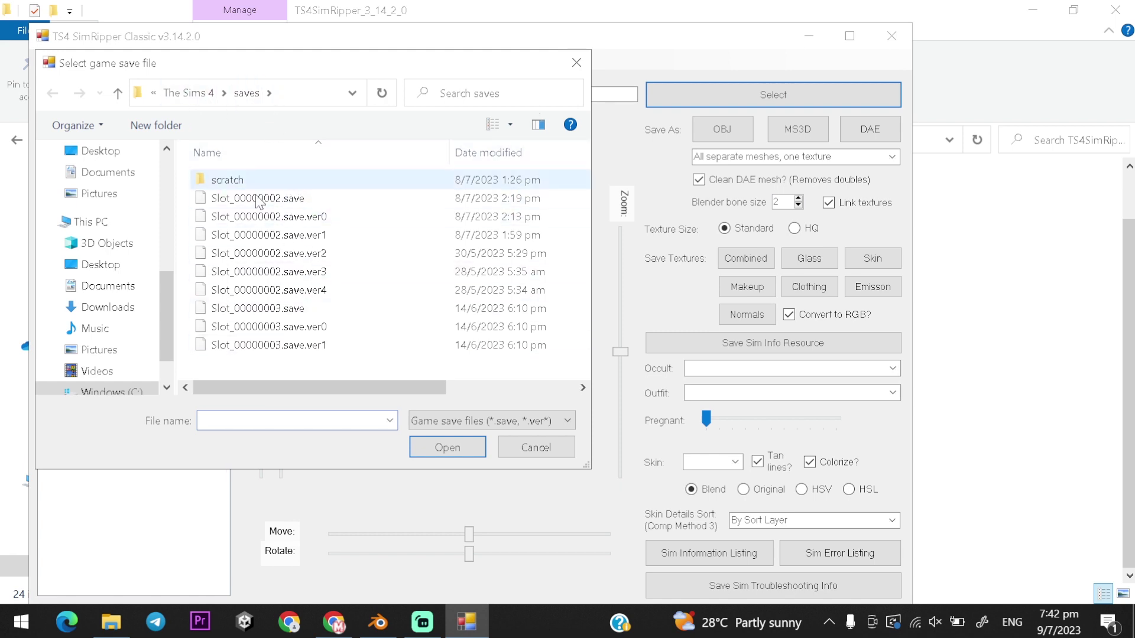
left_click(498, 148)
double_click(346, 183)
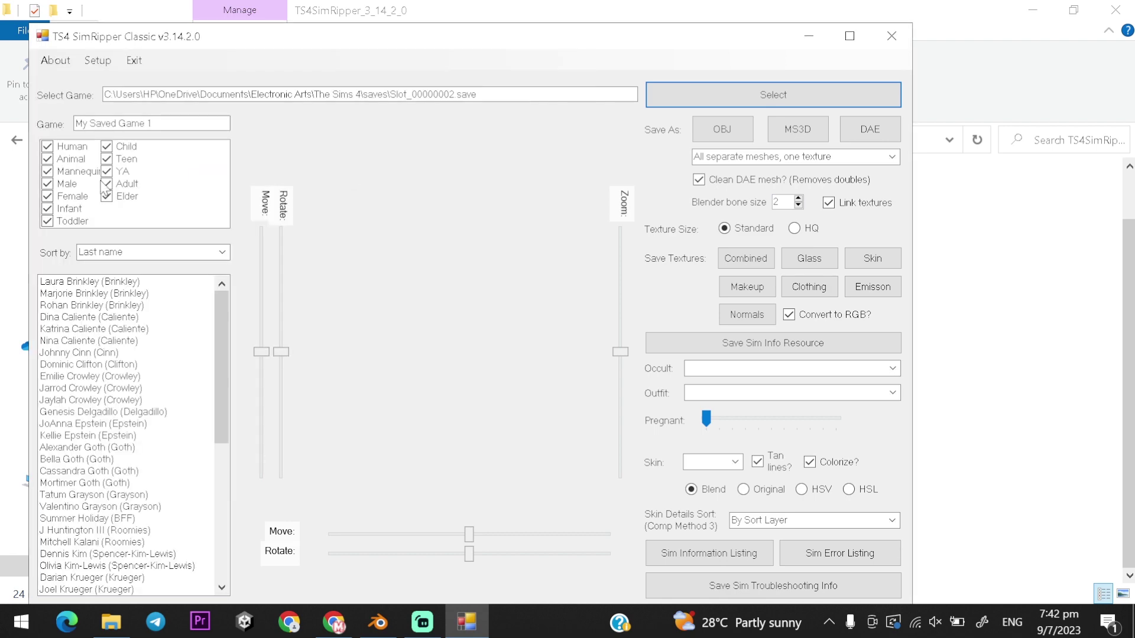
- Exclude Animal, Infant, Child, Teen, YA and Elder from the Sim list filters, keeping Adult
left_click(48, 208)
left_click(106, 146)
left_click(106, 159)
left_click(106, 171)
left_click(107, 184)
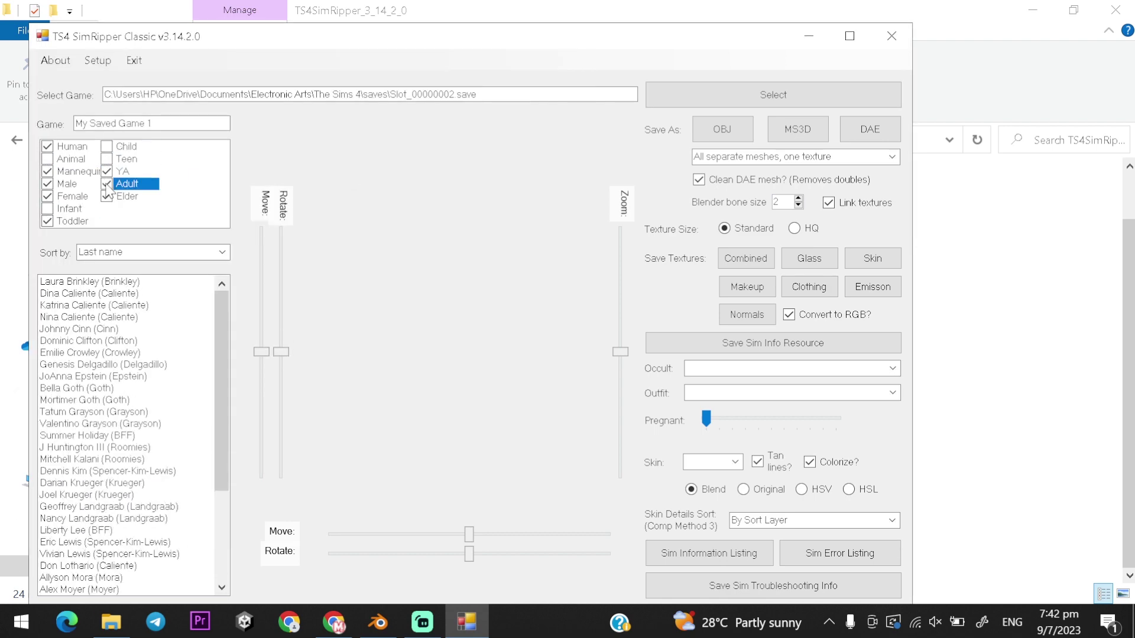
left_click(106, 196)
left_click(106, 184)
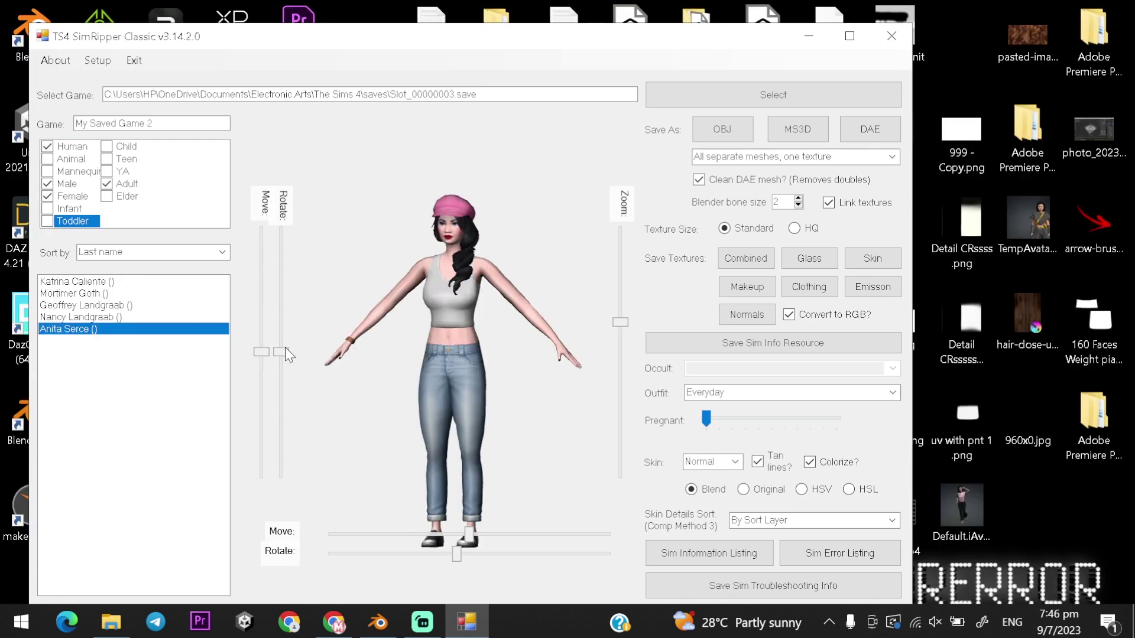
- Try other outfits on the previewed Sim, such as Party, and settle on Swimwear
left_click_drag(629, 325, 627, 278)
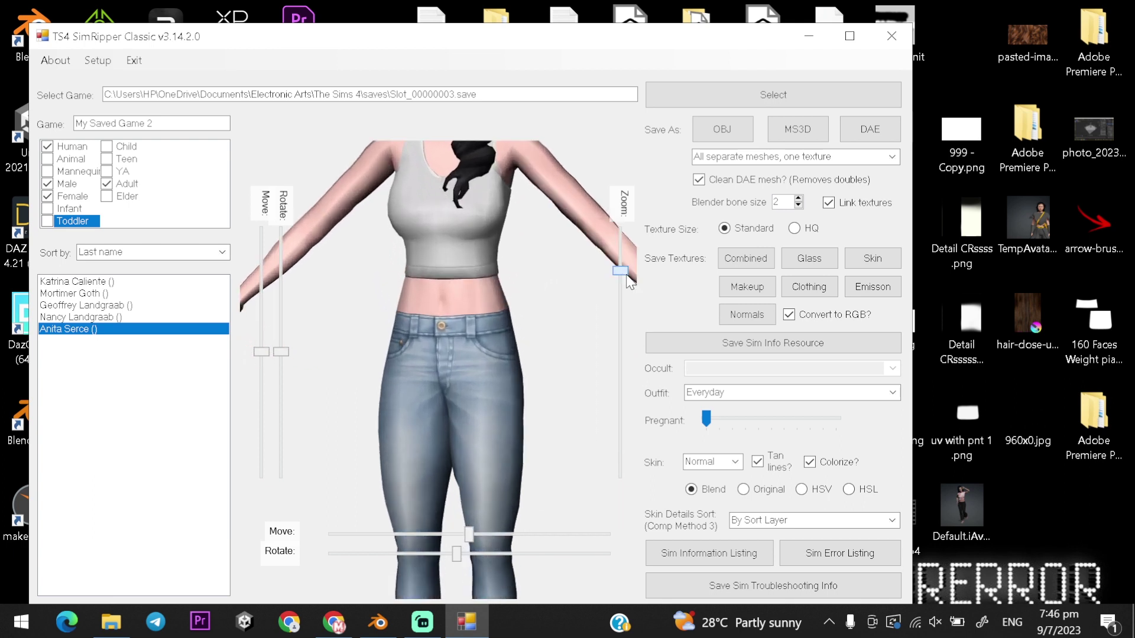
left_click_drag(263, 362, 268, 380)
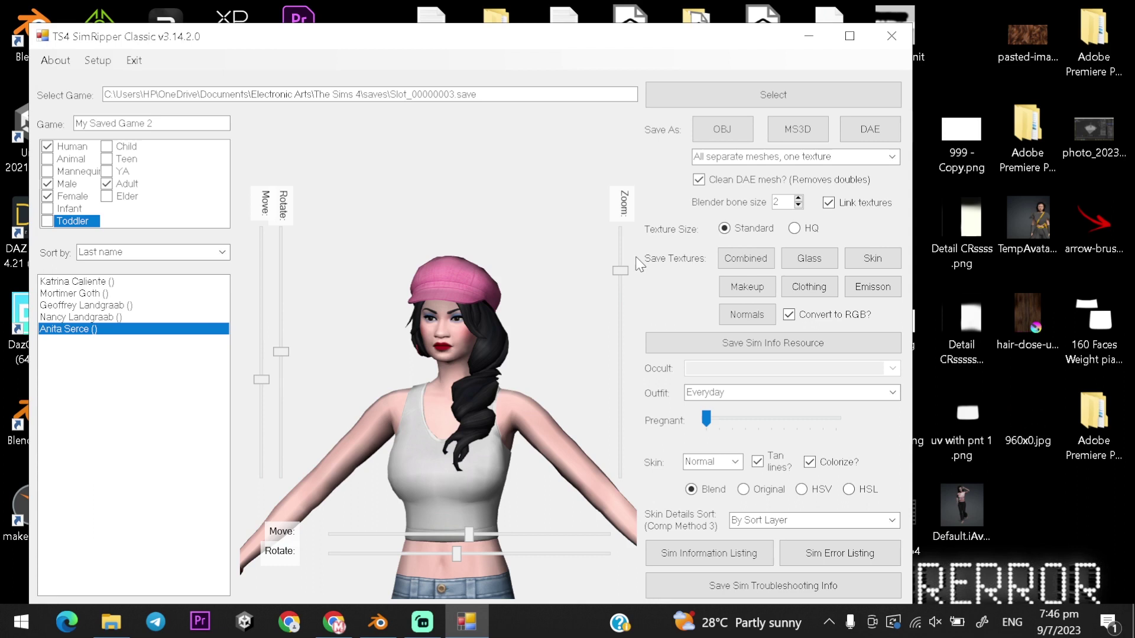
left_click_drag(620, 270, 619, 255)
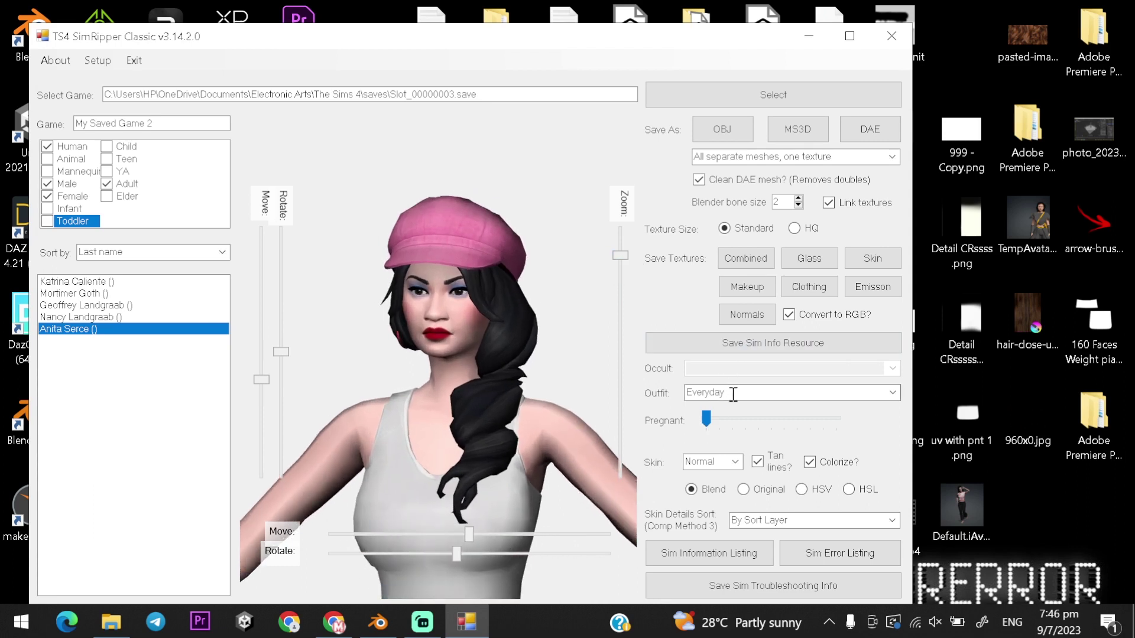
left_click(889, 397)
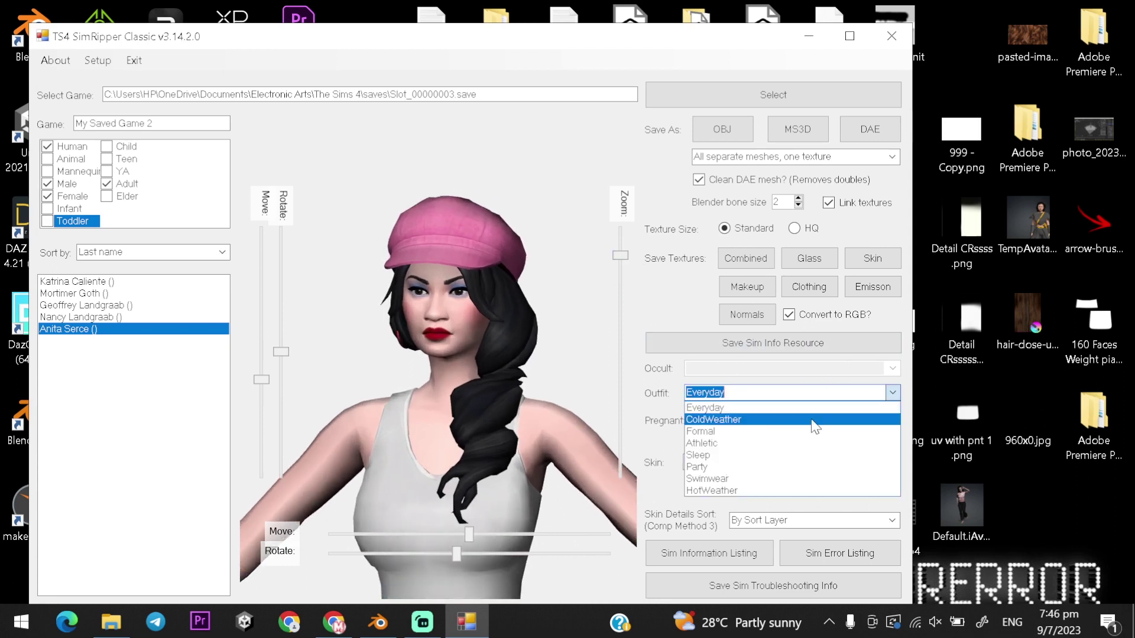
left_click(813, 422)
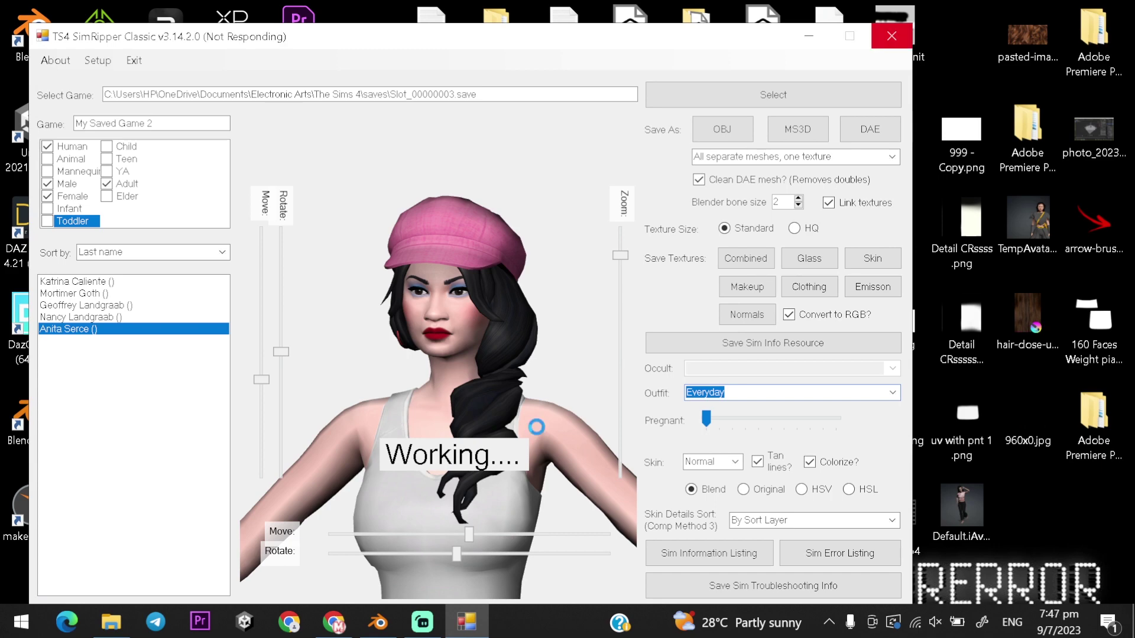
left_click(893, 393)
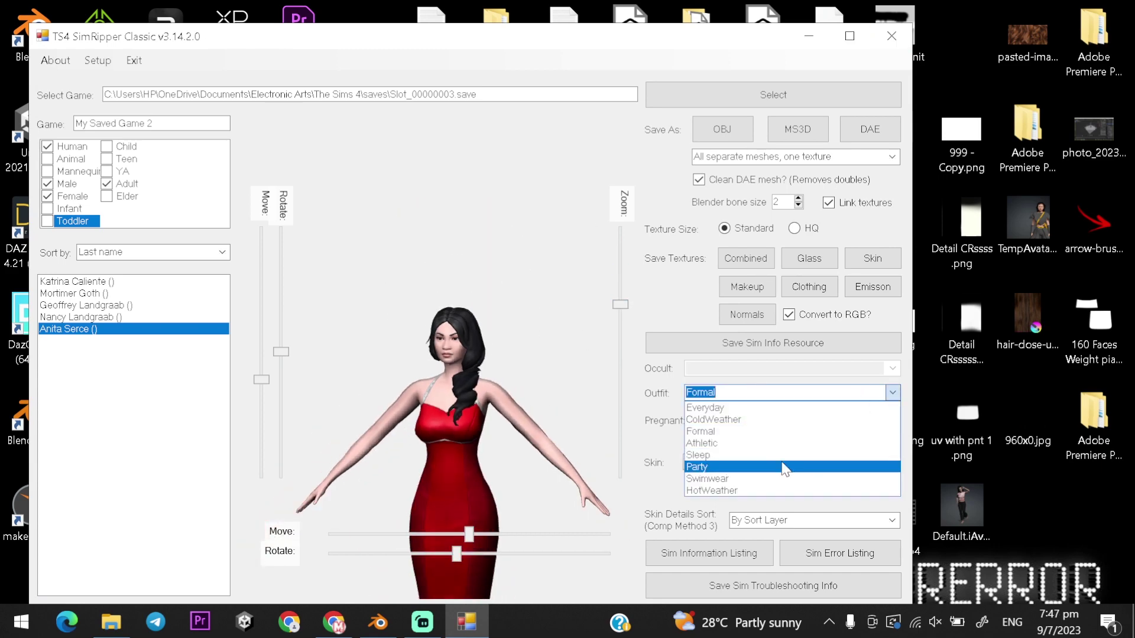
left_click(785, 467)
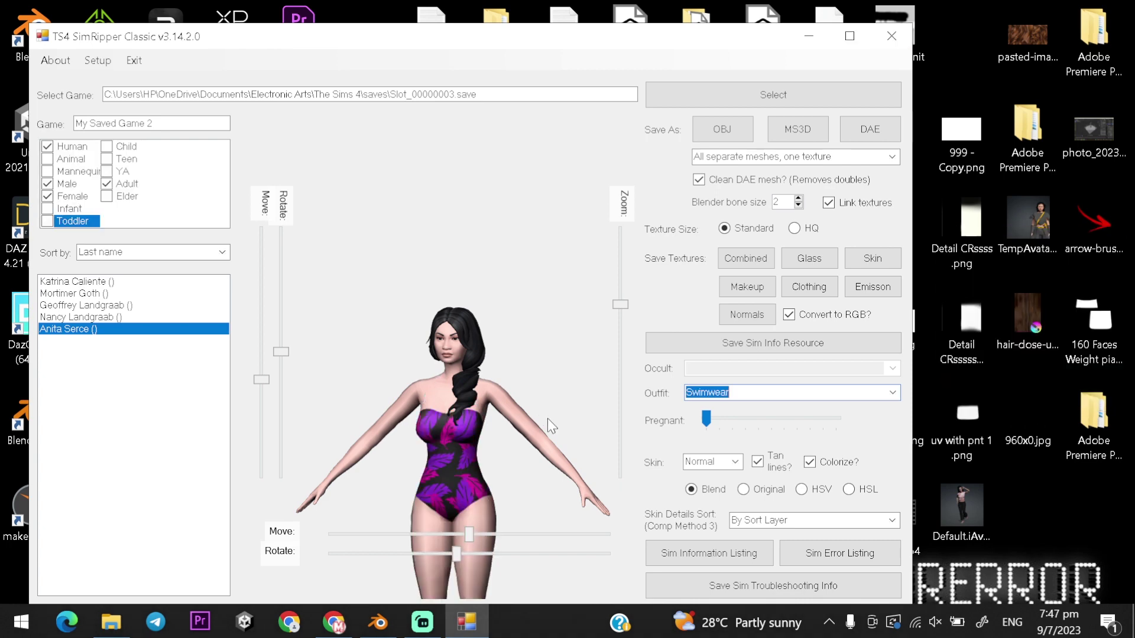
- Save the Sim as a Collada DAE file in a new folder named sims4test inside the animation project folder
left_click(869, 128)
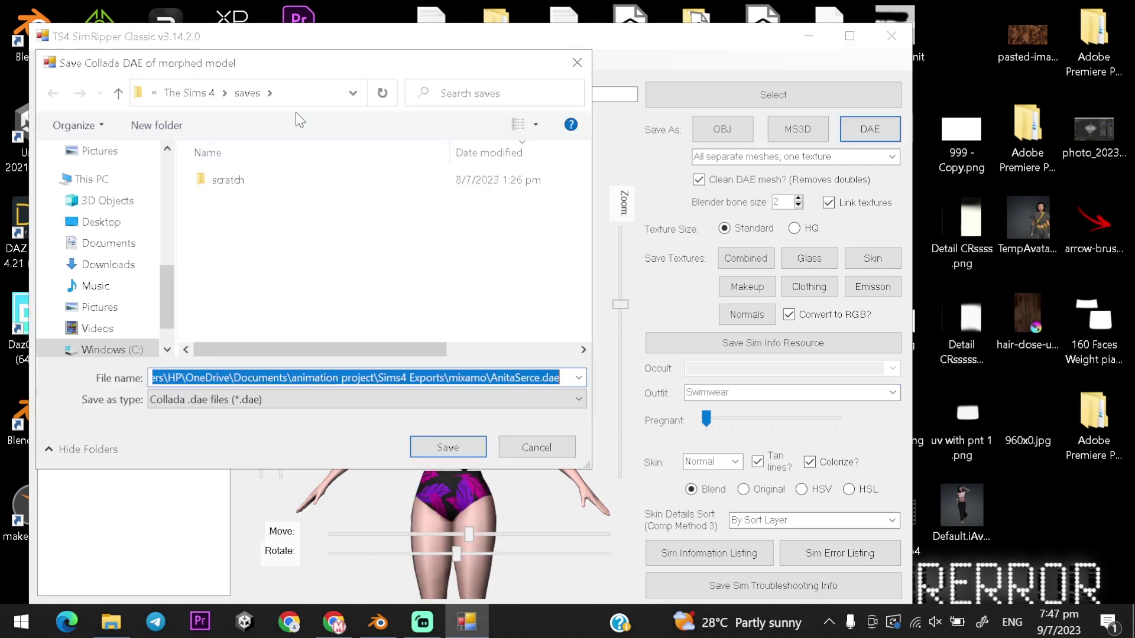
left_click(108, 243)
double_click(473, 211)
left_click(179, 126)
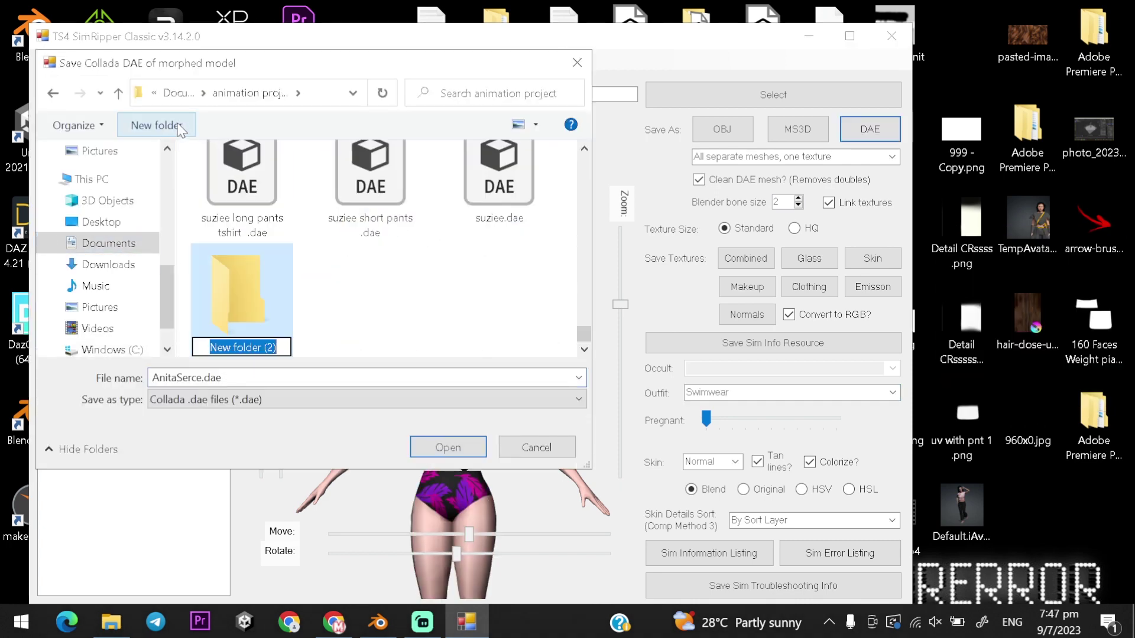
type("sims4tut")
key("Return")
key("Return")
left_click(466, 444)
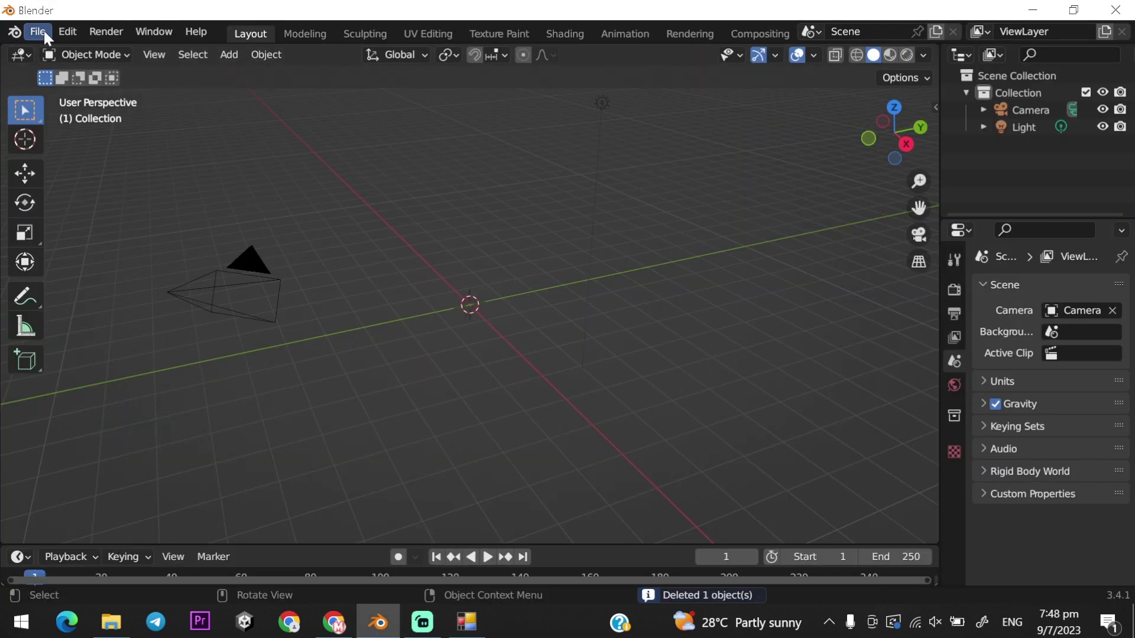
- Switch to Blender and import the exported Collada .dae file from the sims4test folder in animation project
left_click(38, 31)
mouse_move(137, 264)
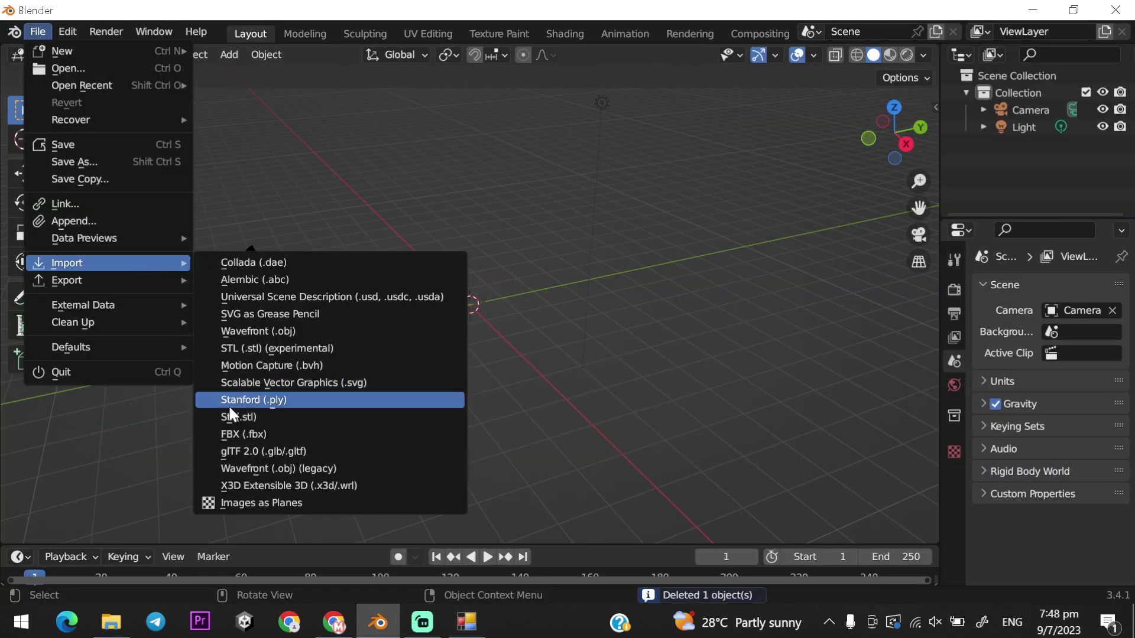
left_click(318, 265)
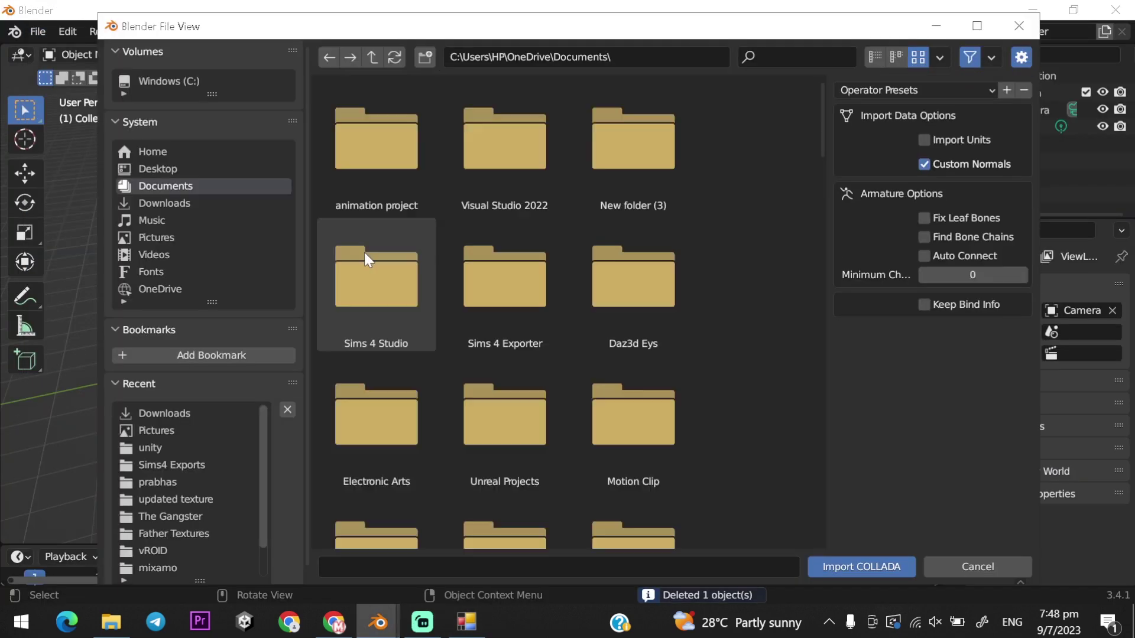
double_click(406, 178)
double_click(426, 172)
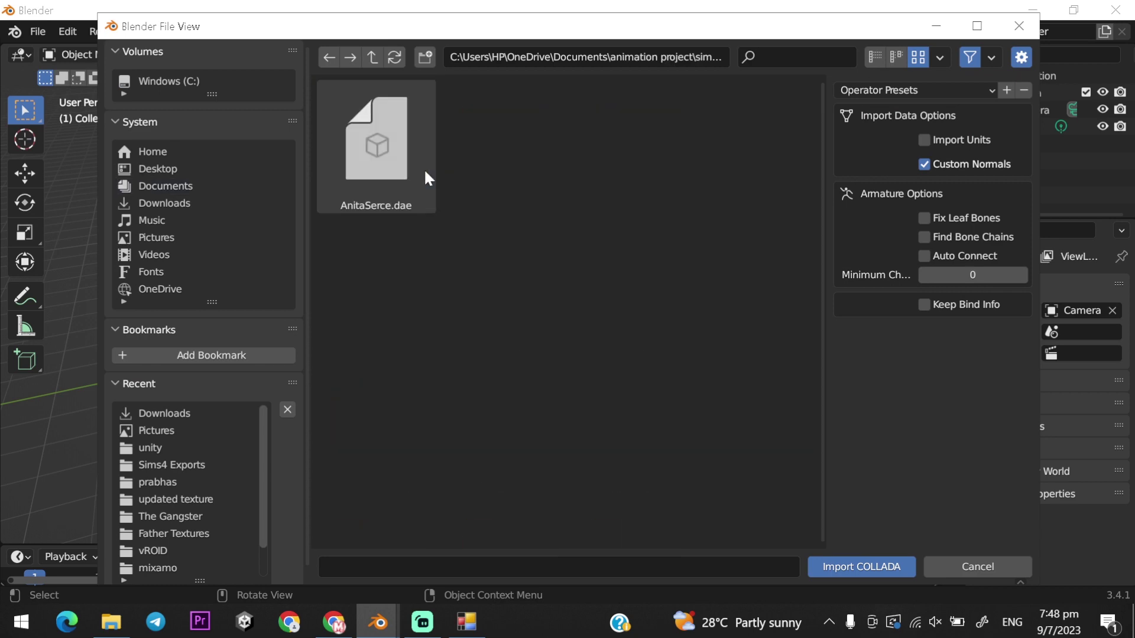
double_click(425, 172)
- Frame the imported character in front view and display it with Material Preview shading
key("KP_1")
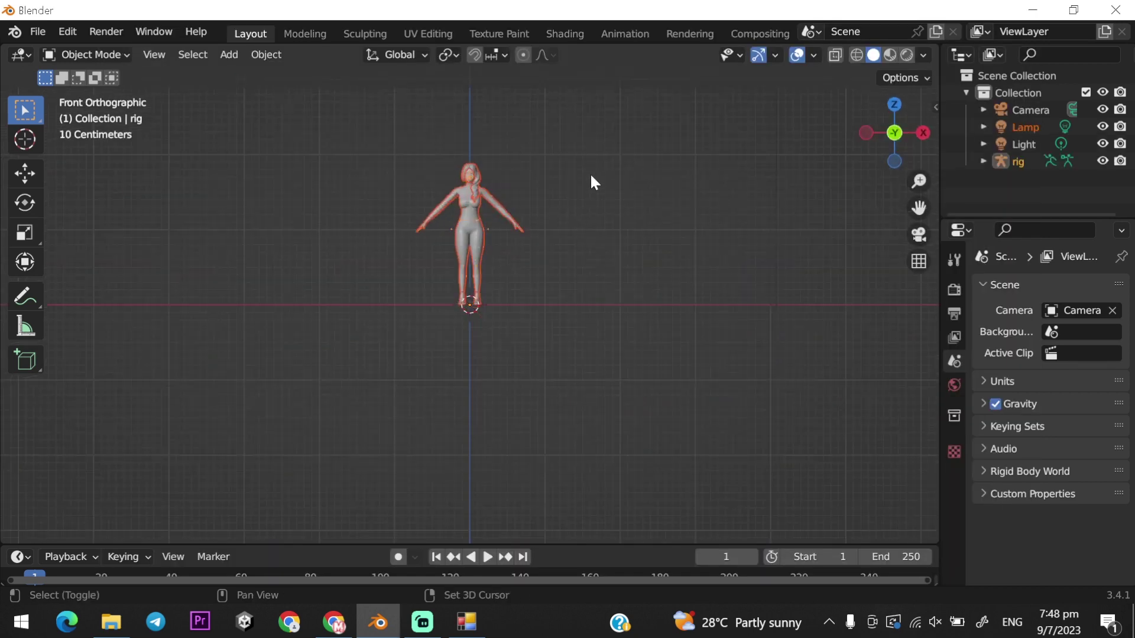
key("KP_Decimal")
left_click(890, 54)
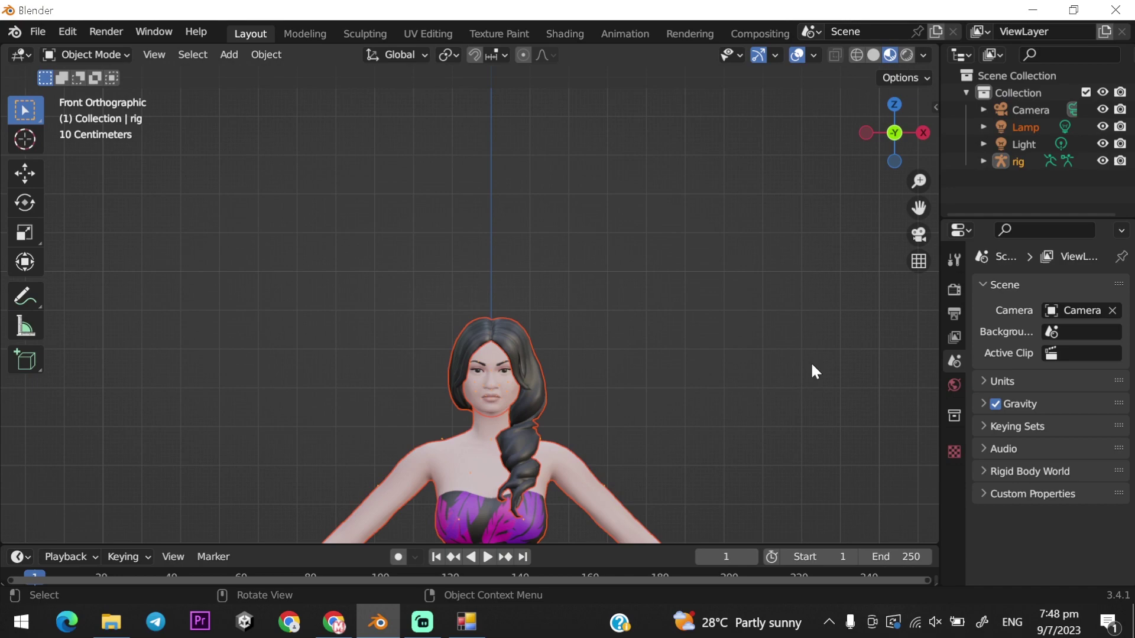
- Examine the imported character's body, swimsuit, hair and face from the front, from above and close up
middle_click_drag(810, 361, 753, 90, "shift")
scroll(715, 164, "up", 4)
scroll(714, 164, "down", 3)
middle_click_drag(456, 320, 500, 506)
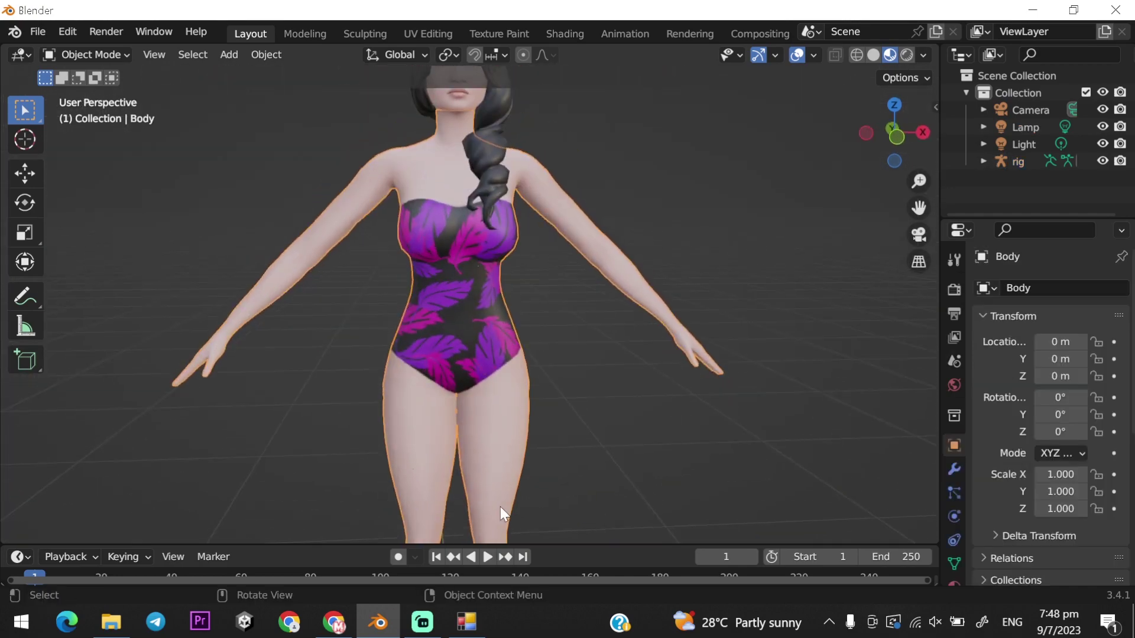
key("KP_1")
scroll(558, 355, "down", 3)
middle_click_drag(558, 355, 477, 396)
scroll(496, 392, "up", 4)
key("KP_1")
scroll(494, 393, "down", 3)
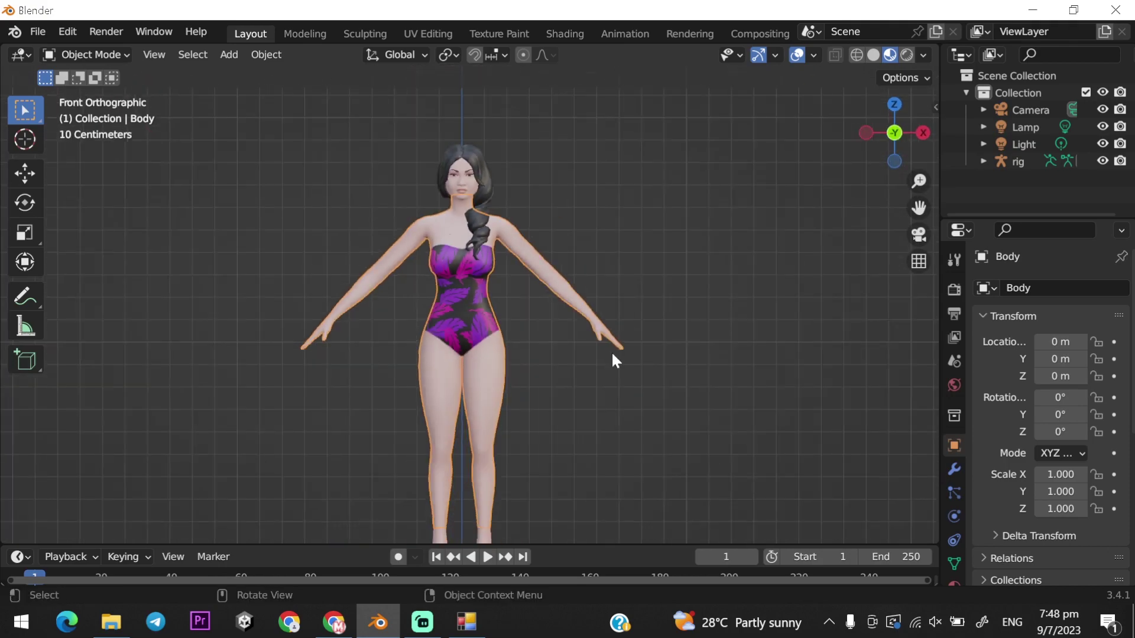
middle_click_drag(611, 351, 600, 395)
scroll(566, 288, "up", 3)
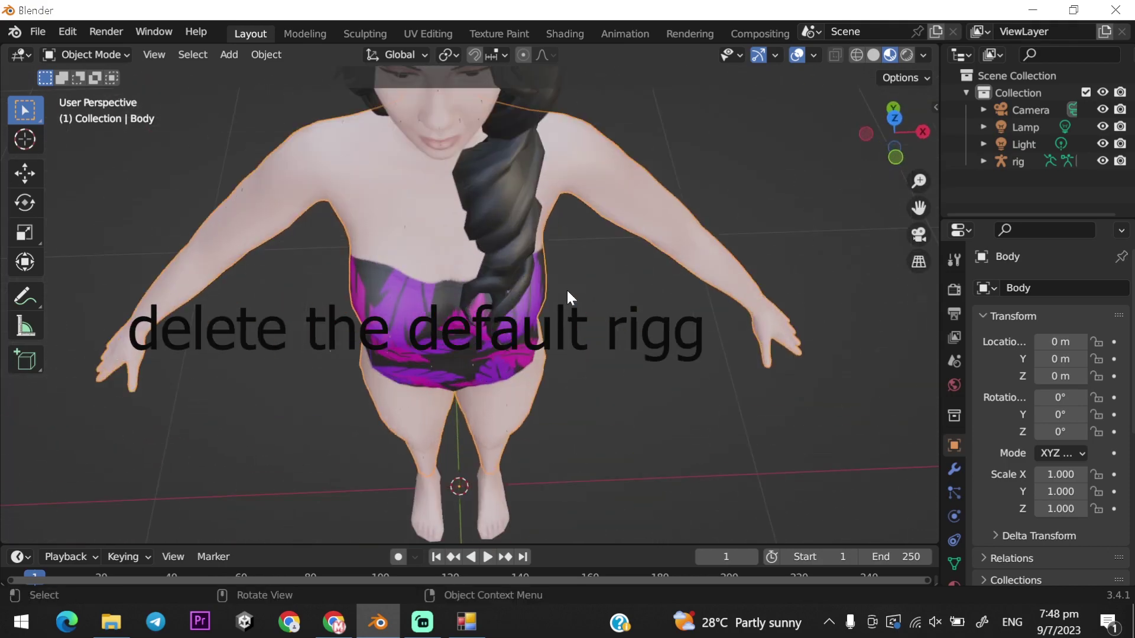
middle_click_drag(567, 289, 629, 352)
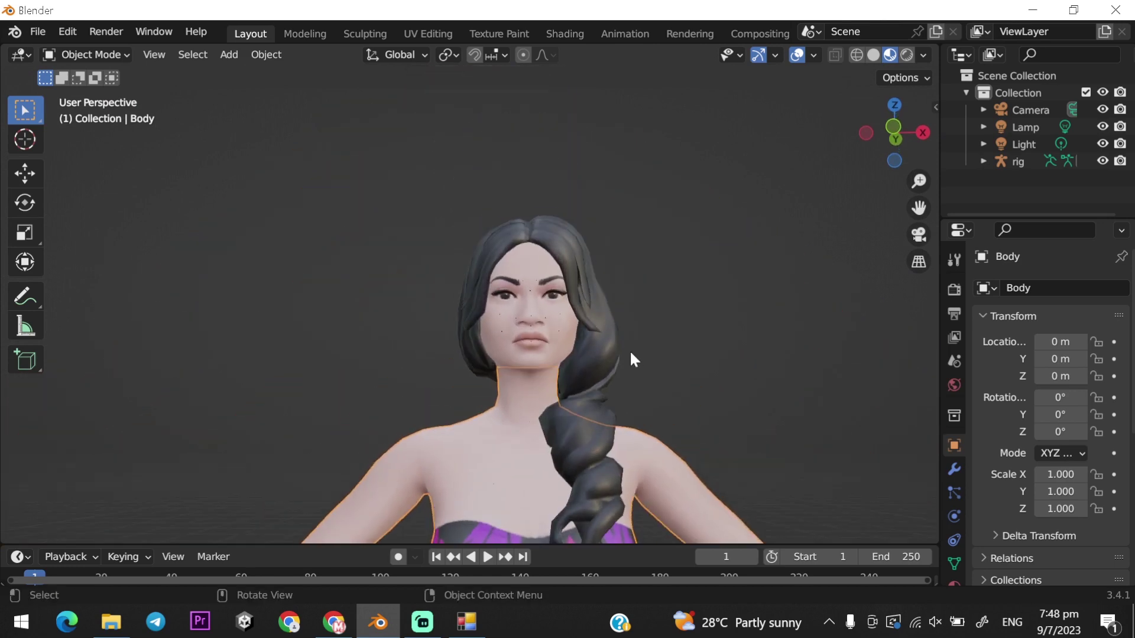
scroll(629, 353, "up", 5)
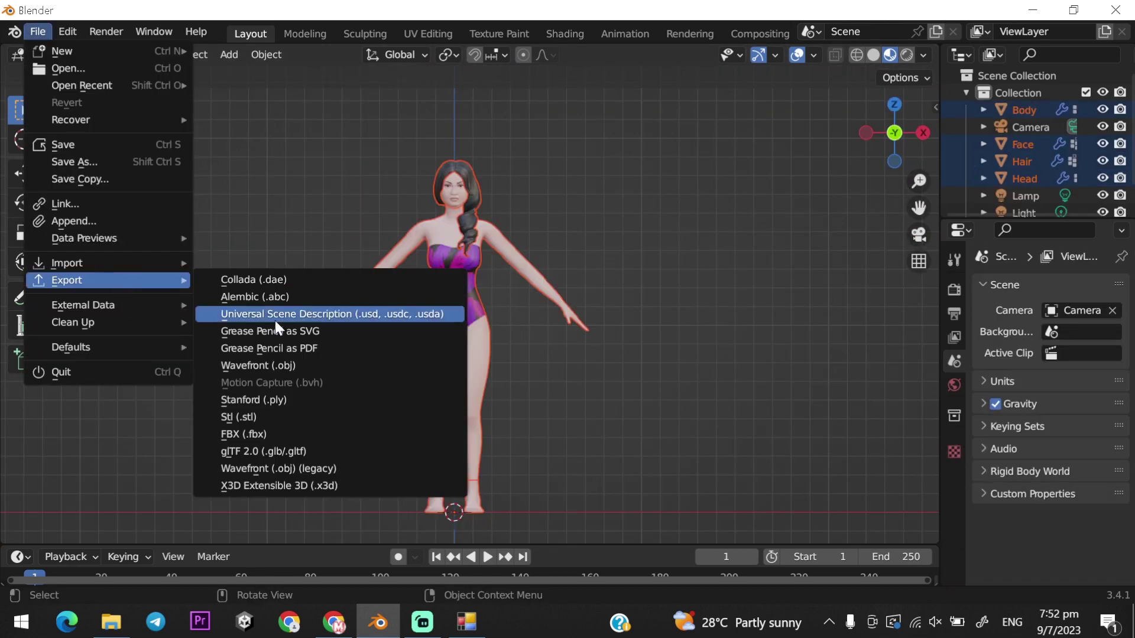
- Start an FBX export of the character into the sims4test folder in animation project, naming the file serce.fbx
left_click(266, 434)
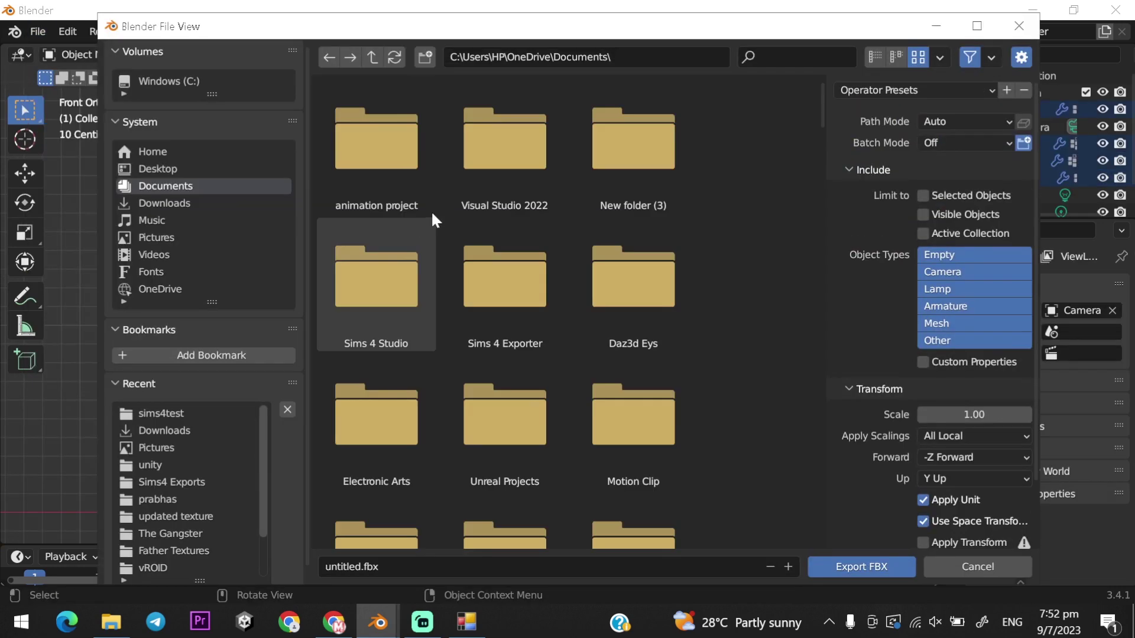
double_click(378, 148)
left_click(398, 567)
left_click_drag(365, 567, 221, 555)
key("BackSpace")
type("serce")
- Limit the FBX export to selected objects, set Path Mode to Copy, and export the file
left_click(946, 195)
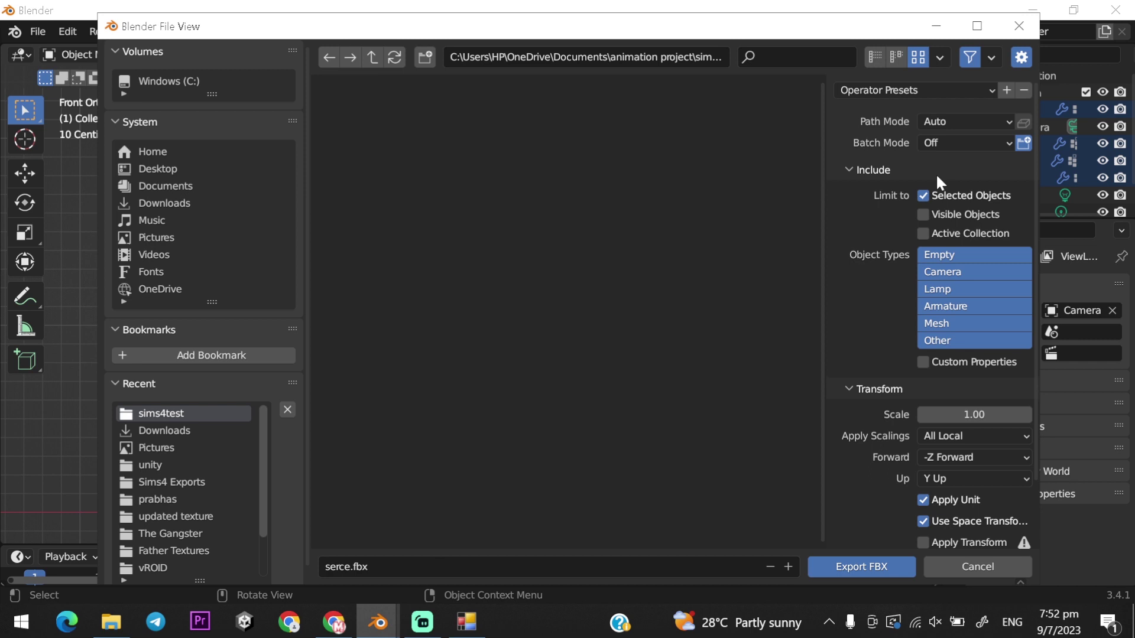
left_click(964, 121)
left_click(946, 236)
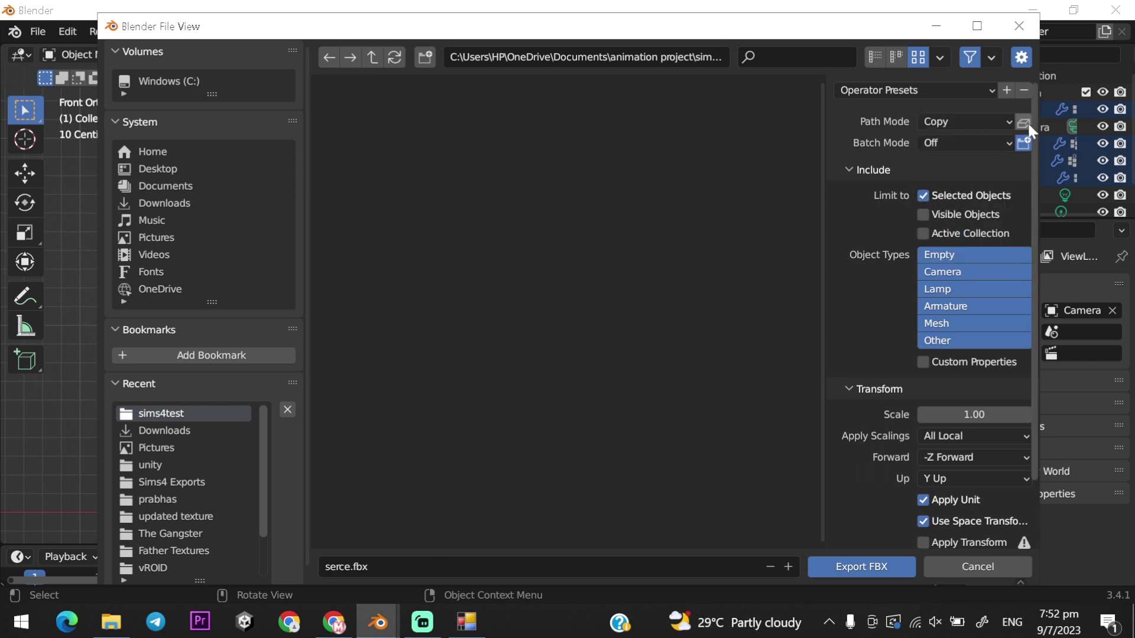
left_click(883, 565)
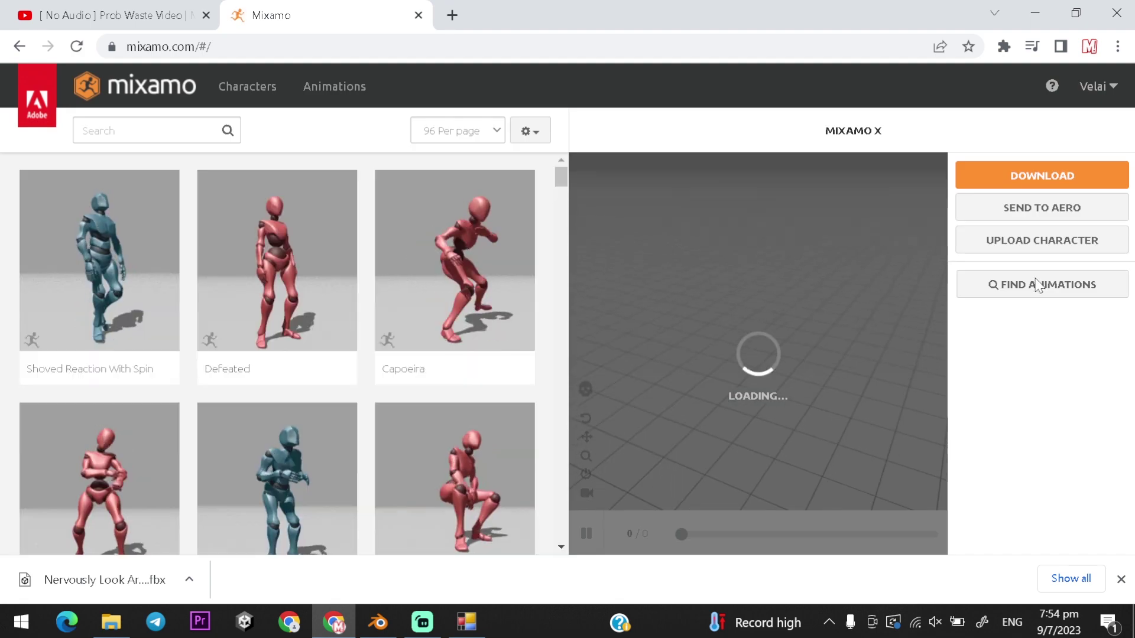
- Switch to Mixamo in the browser and upload serce.fbx from the sims4test folder as a new character
left_click(1042, 240)
left_click(494, 497)
scroll(250, 147, "down", 5)
left_click(212, 248)
scroll(346, 281, "up", 1)
double_click(192, 167)
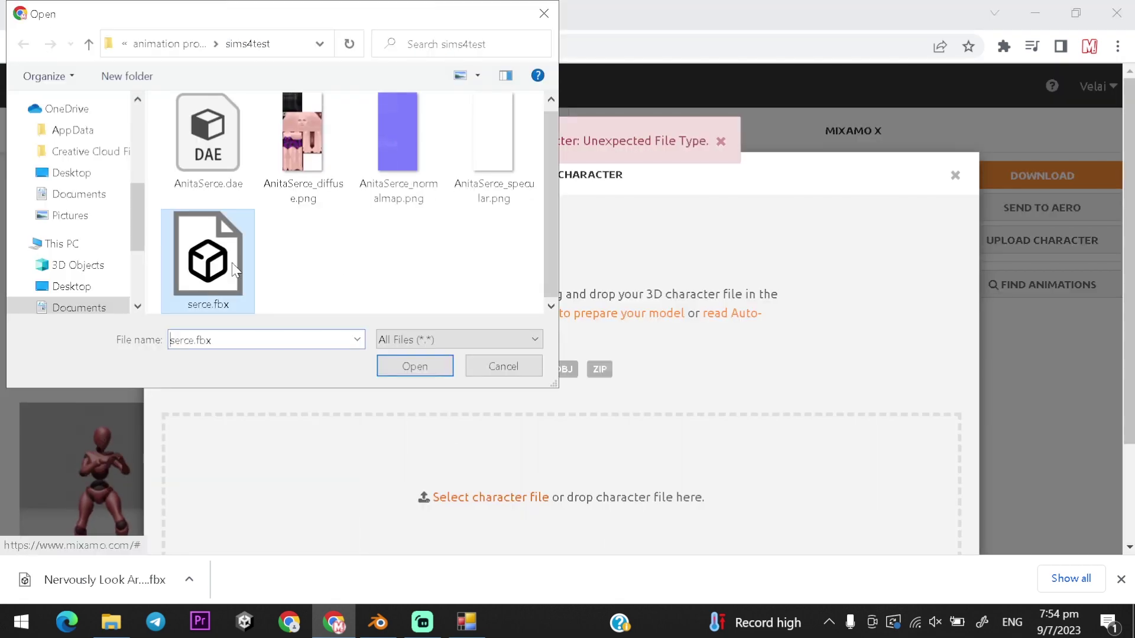
left_click(413, 364)
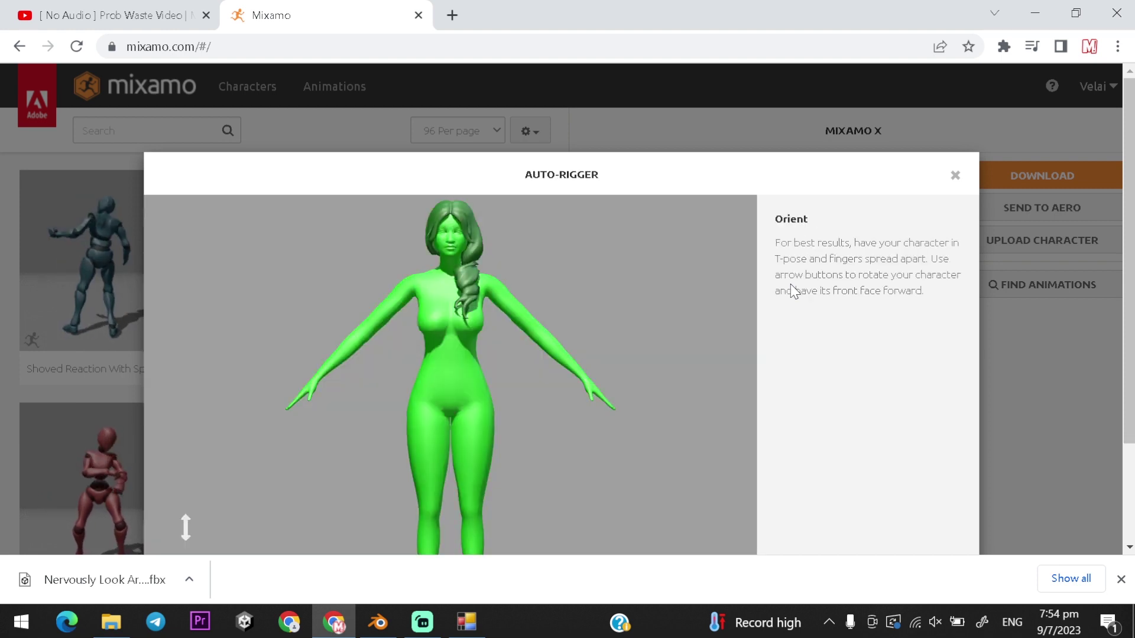
- Accept the character's orientation and place the chin, wrist, elbow, knee and groin markers on its body in the Auto-Rigger
scroll(937, 217, "down", 3)
left_click(944, 534)
left_click_drag(241, 287, 451, 123)
left_click_drag(286, 332, 583, 248)
left_click_drag(286, 376, 520, 211)
left_click_drag(285, 420, 472, 385)
left_click_drag(242, 465, 449, 281)
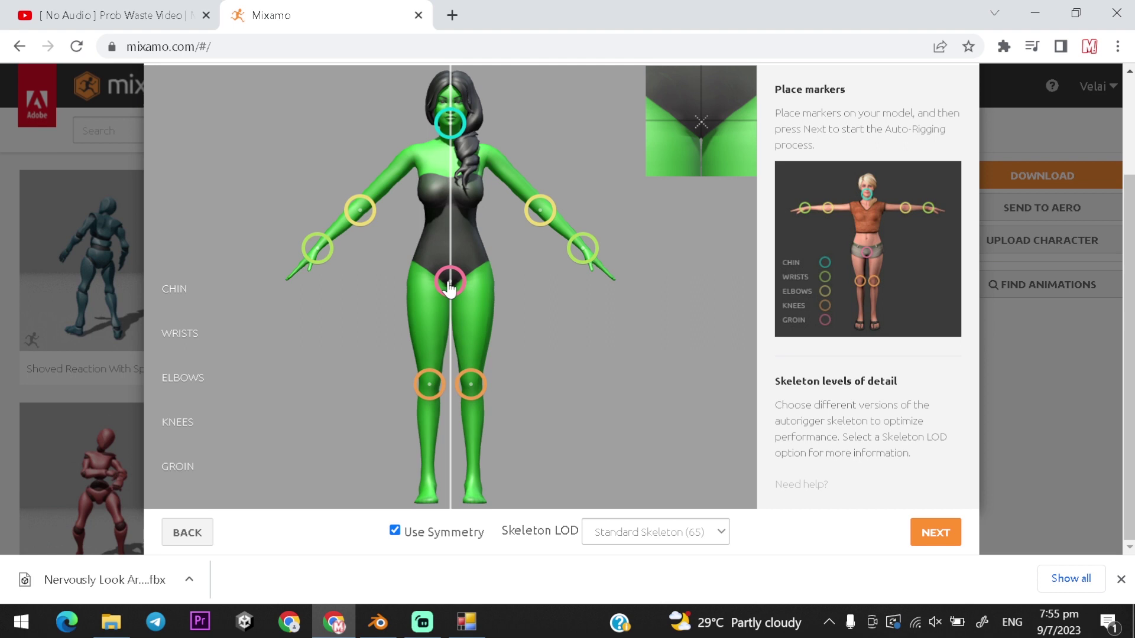
- Run the auto-rigging with the Standard Skeleton (65) and accept the rigged character
left_click(936, 532)
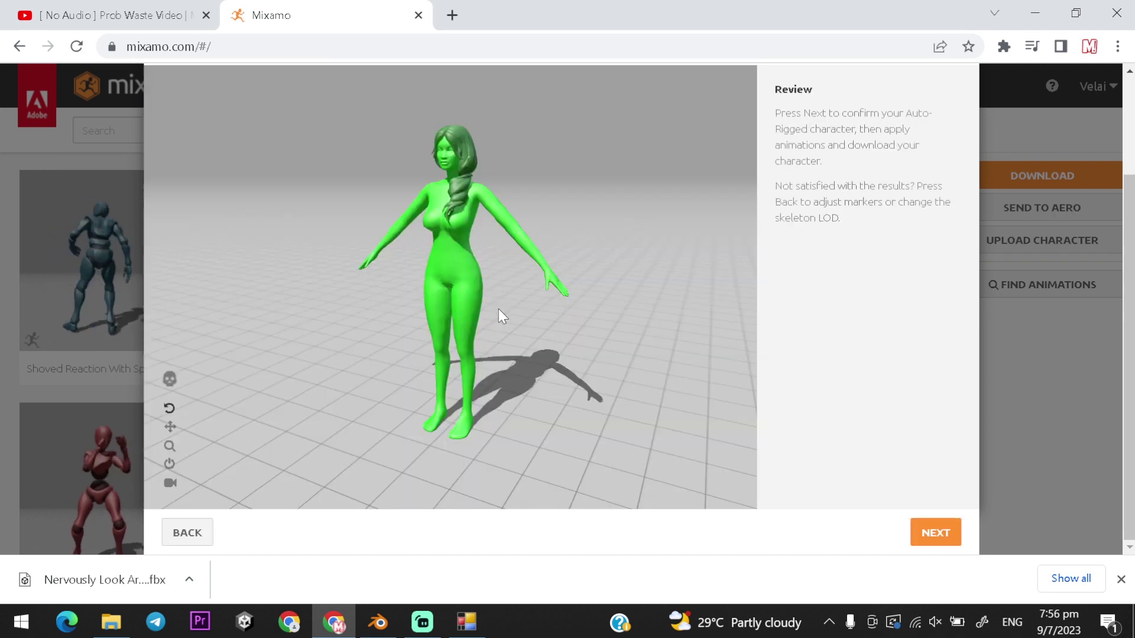
left_click(936, 533)
left_click(936, 533)
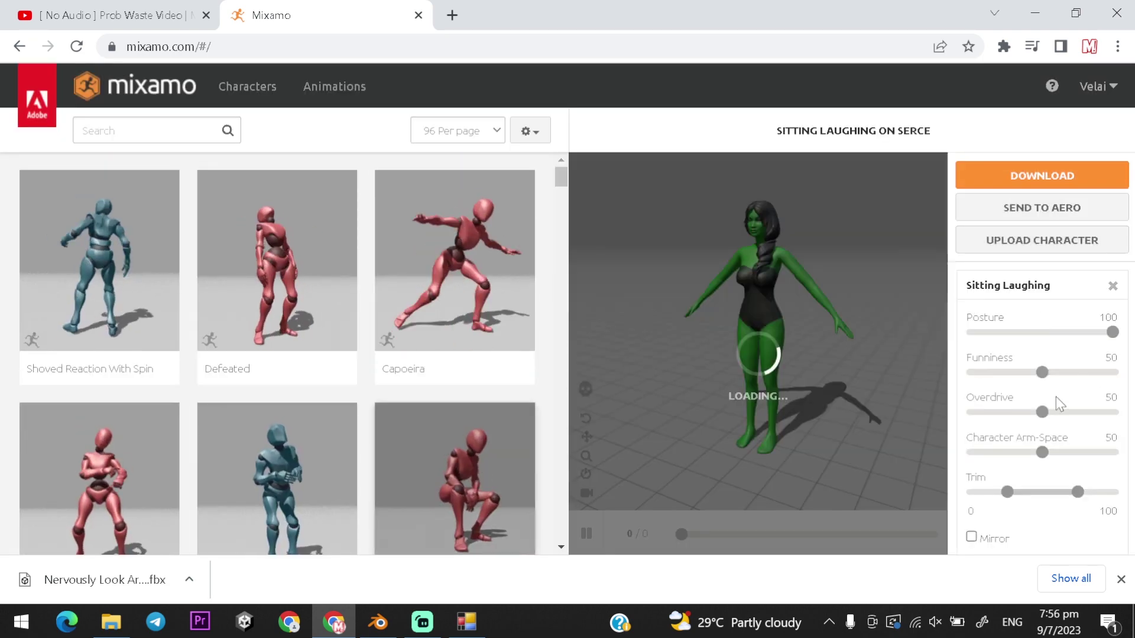
- Search the Mixamo animations for tpose and pick a result for the rigged character
left_click_drag(804, 404, 769, 396)
scroll(253, 365, "down", 7)
left_click(182, 134)
type("tpose")
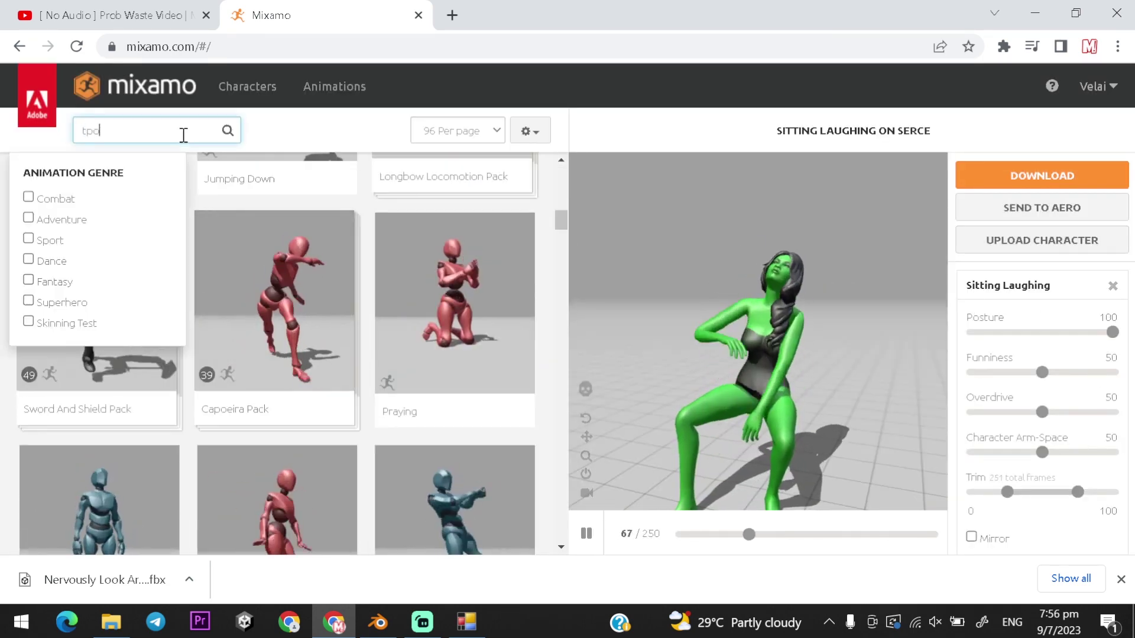
key("Return")
scroll(164, 300, "down", 10)
left_click(296, 315)
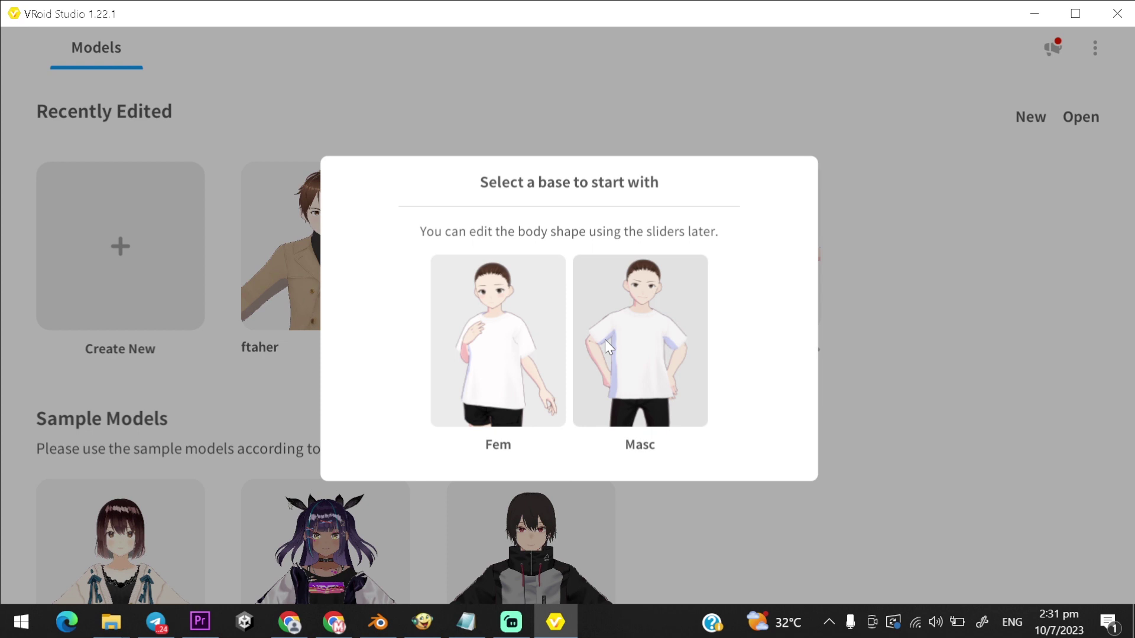
- In VRoid Studio, start a Masc base model and dress it in the dark grey cardigan, striped tie and grey trousers set
left_click(605, 339)
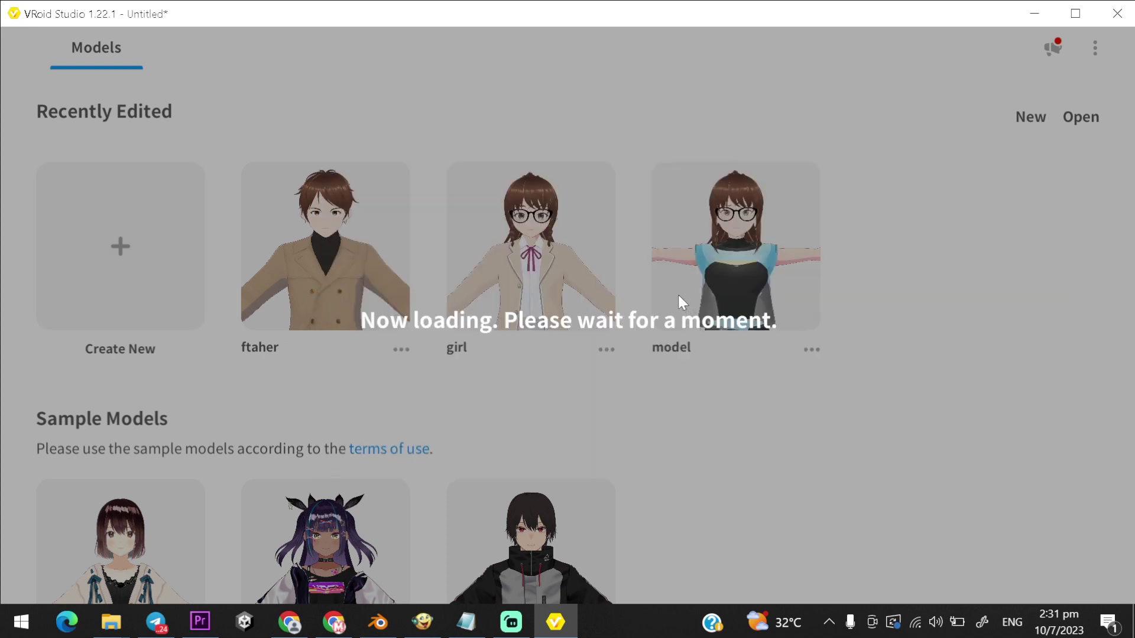
scroll(170, 320, "up", 3)
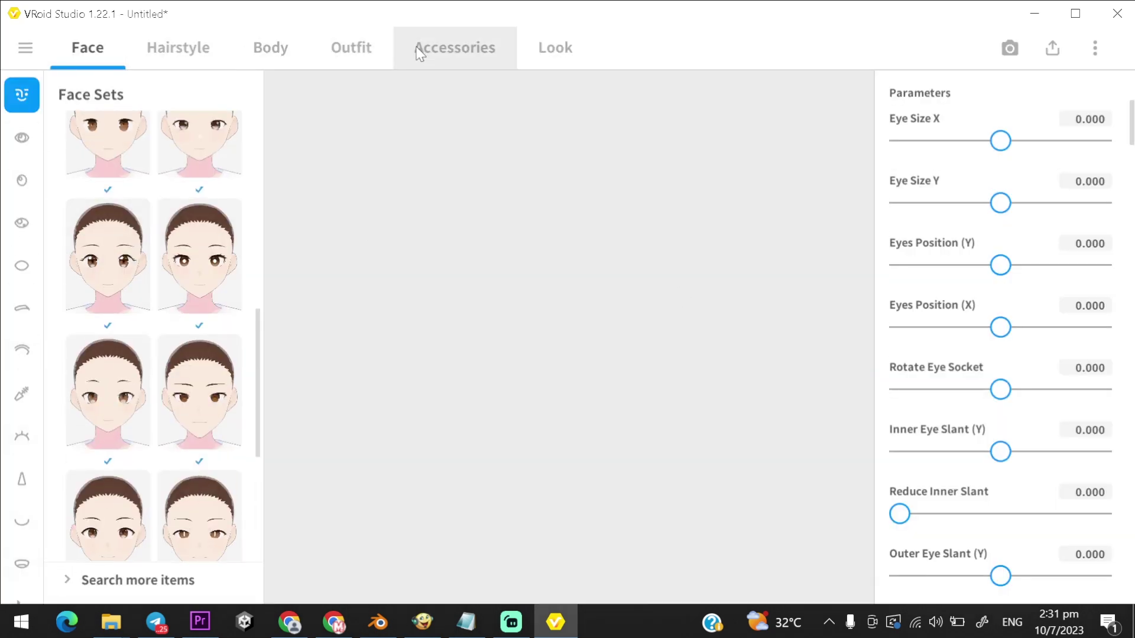
left_click(351, 47)
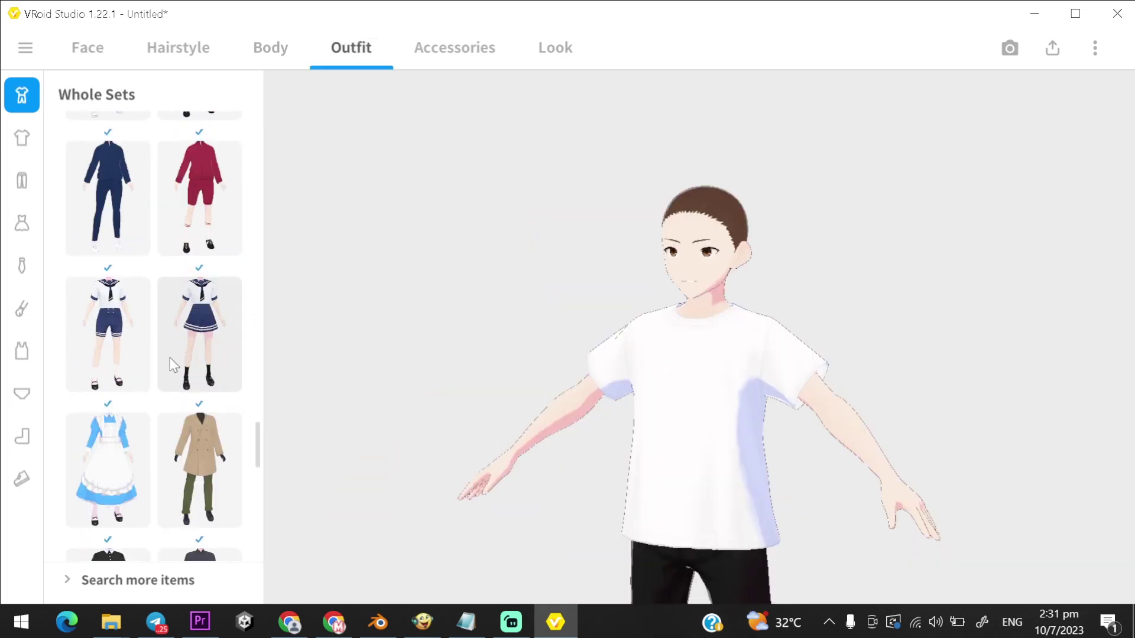
scroll(169, 357, "up", 5)
left_click(142, 360)
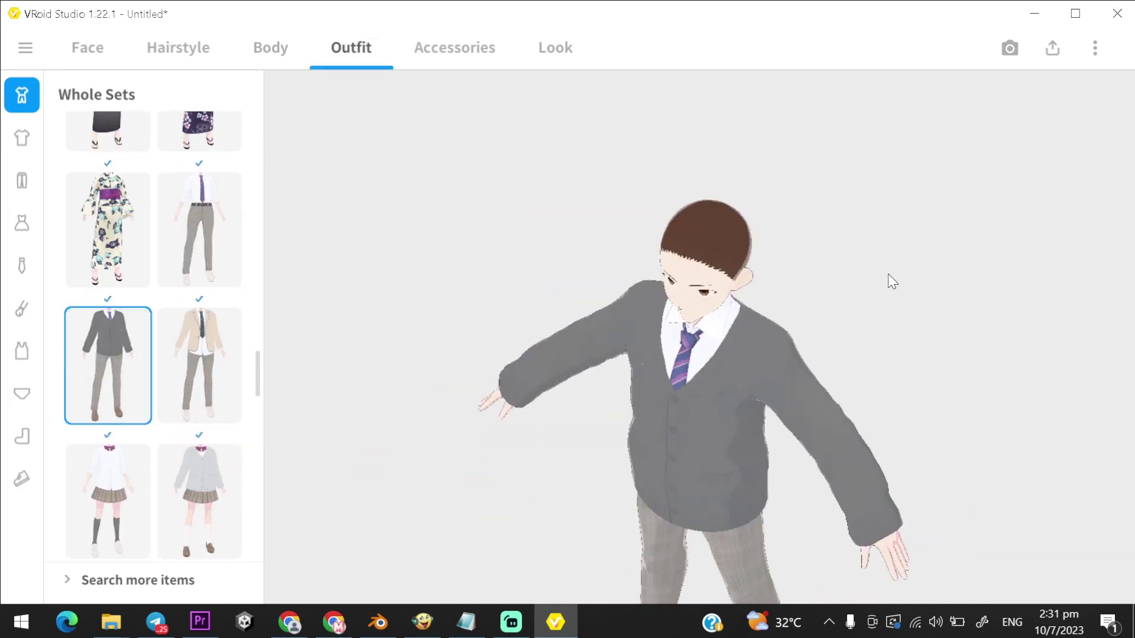
- Open the VRM export for the dressed model and look over the Reduce Polygons options
left_click(1053, 49)
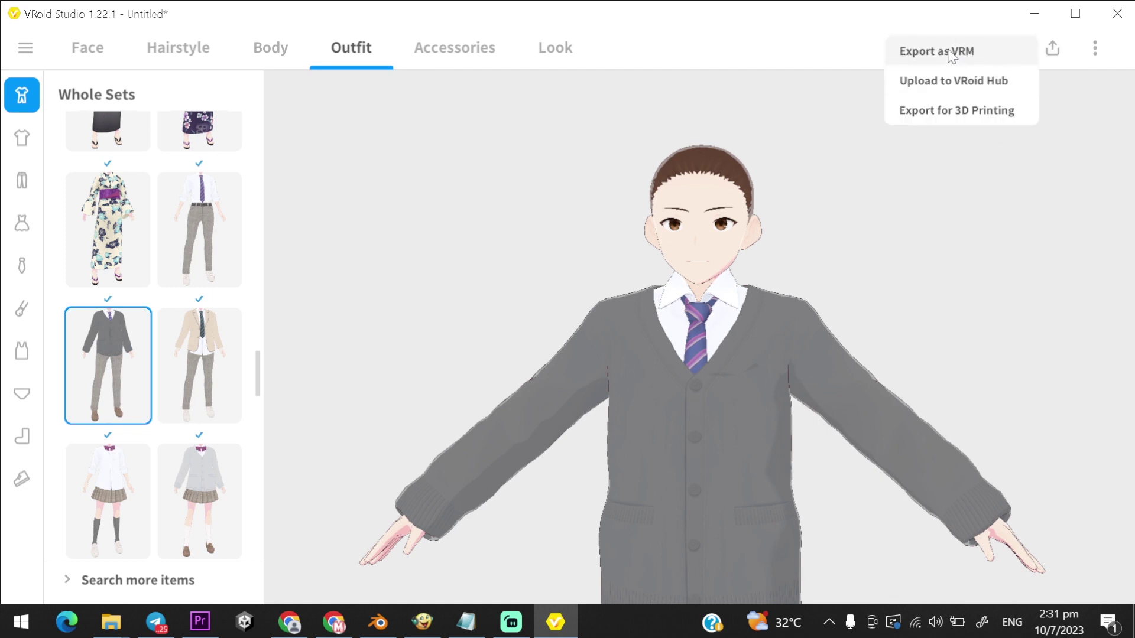
left_click(949, 53)
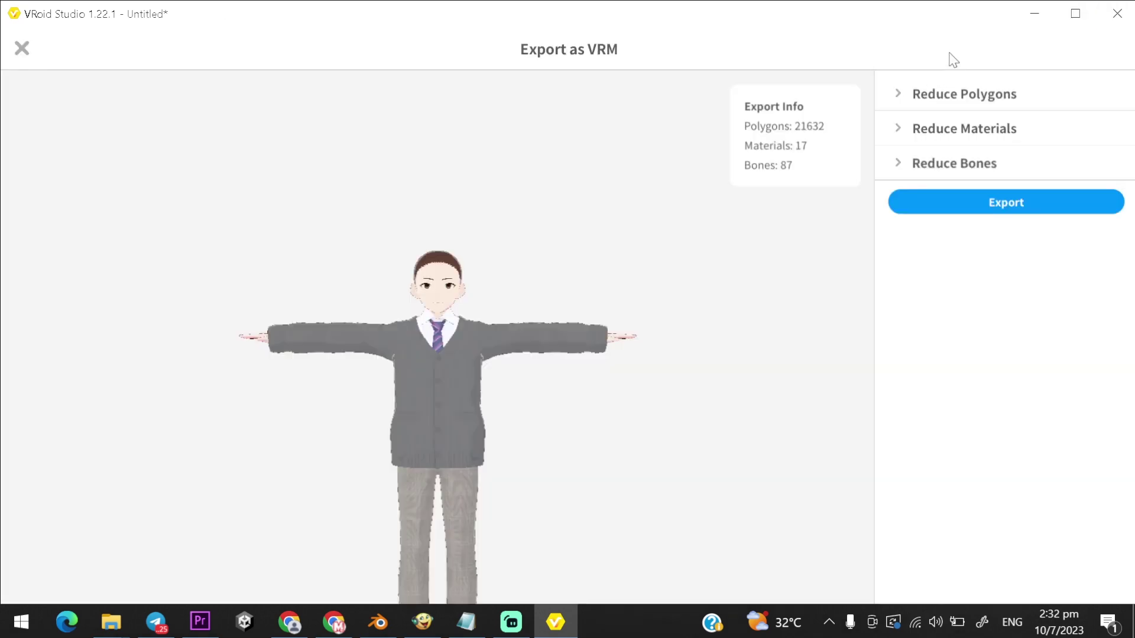
left_click(911, 92)
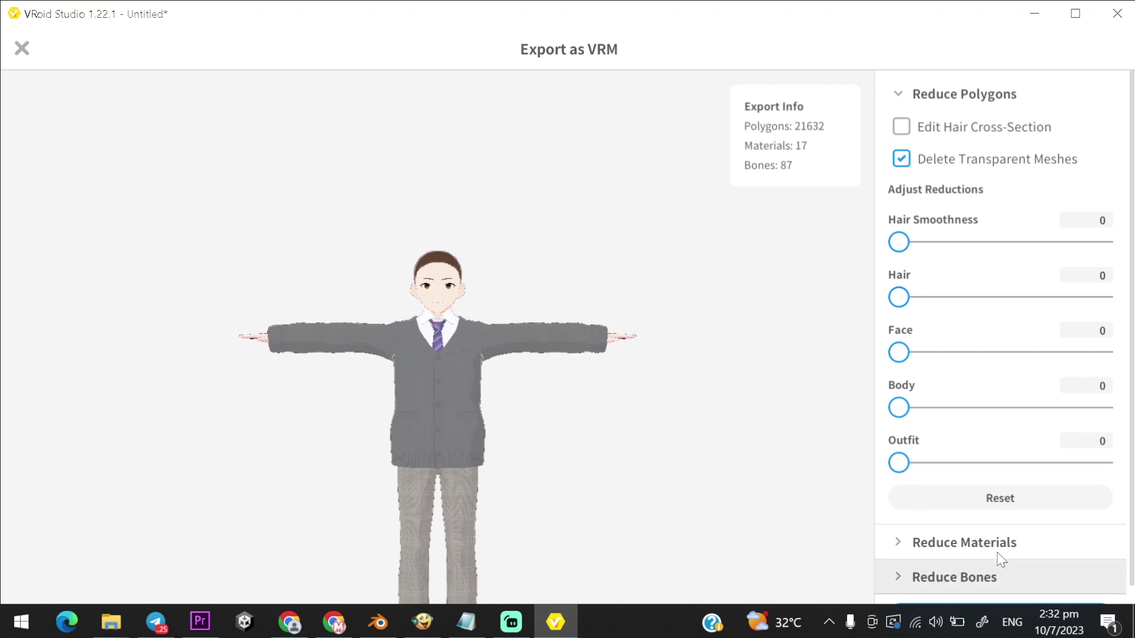
left_click(904, 90)
- Proceed to the VRM settings, set the avatar title to popop and fill in the creator's name
left_click(952, 213)
type("popop")
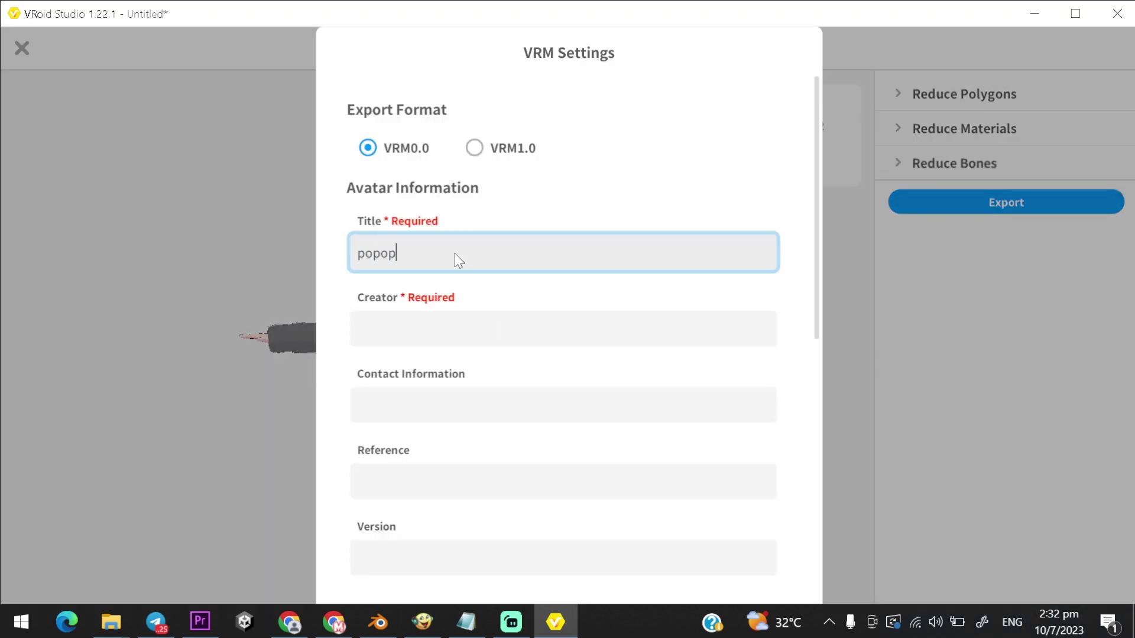
scroll(465, 388, "down", 10)
scroll(467, 322, "up", 9)
left_click(470, 325)
type("na")
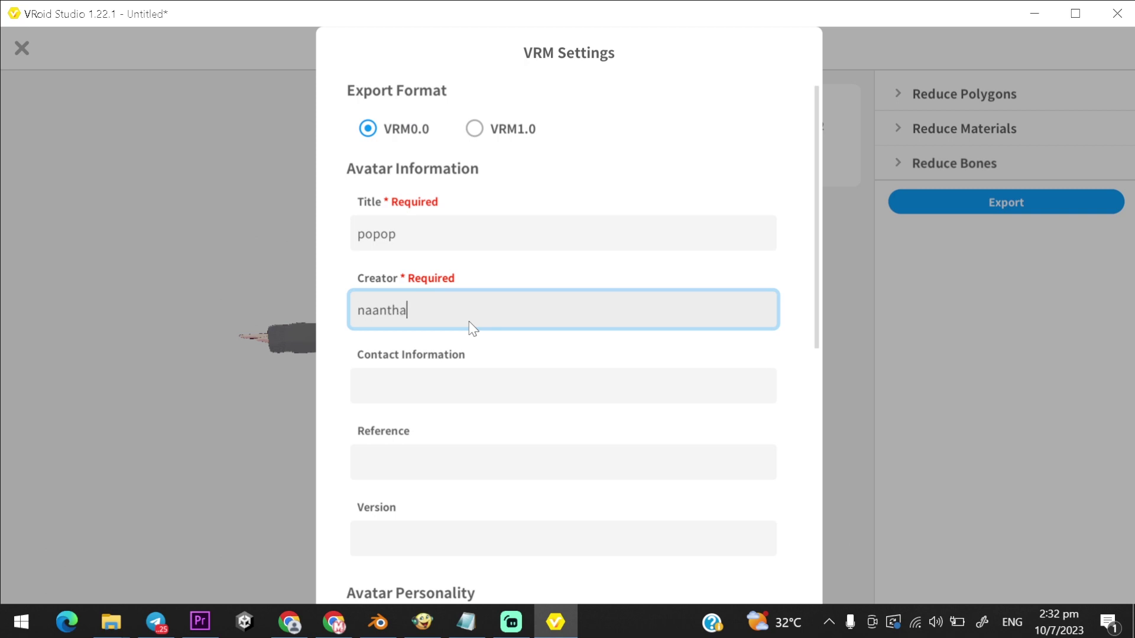
type("antha")
- Export the avatar with the VRM0.0 format and save it as popop.vrm in the VRM folder under vROID
scroll(473, 329, "down", 10)
left_click(562, 512)
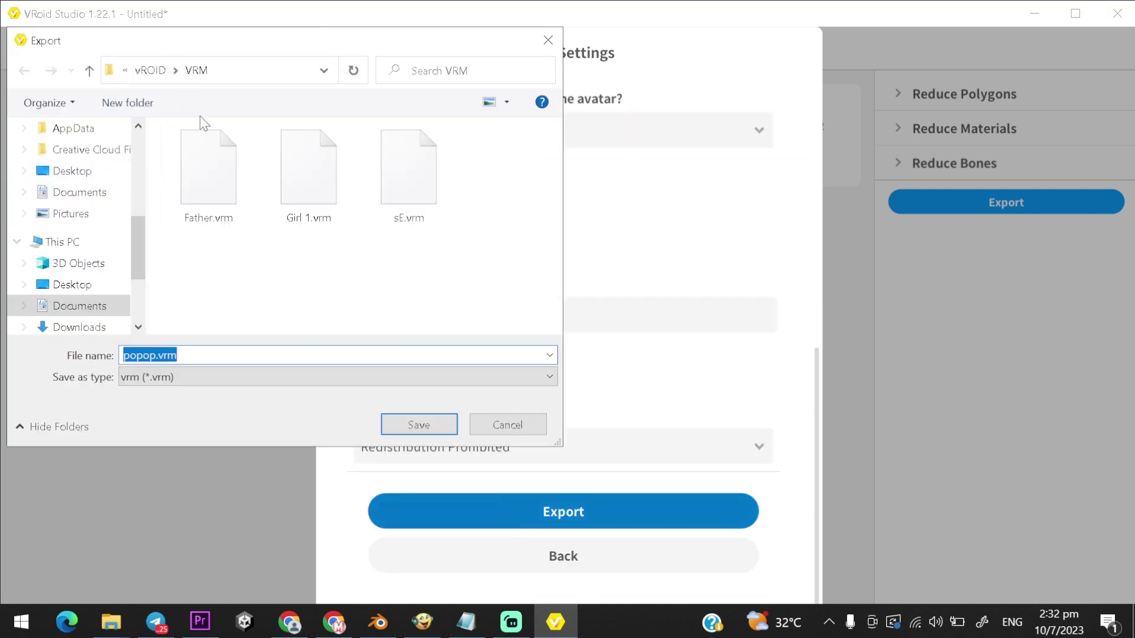
left_click(201, 354)
left_click(408, 421)
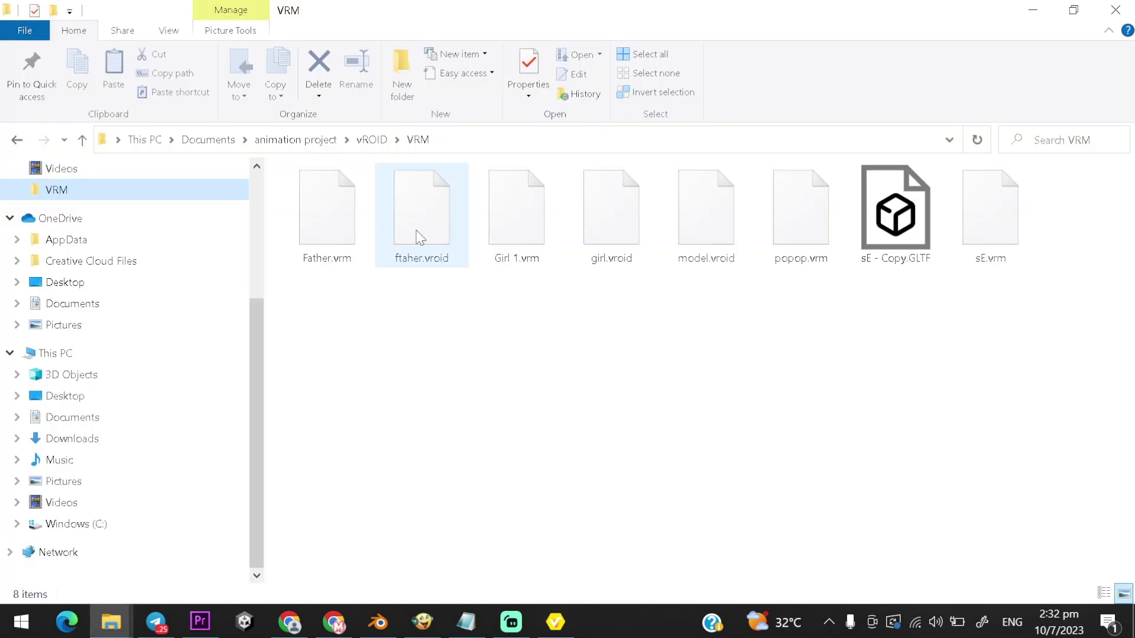
- Rename popop.vrm in the VRM folder to popop.gltf
left_click(857, 317)
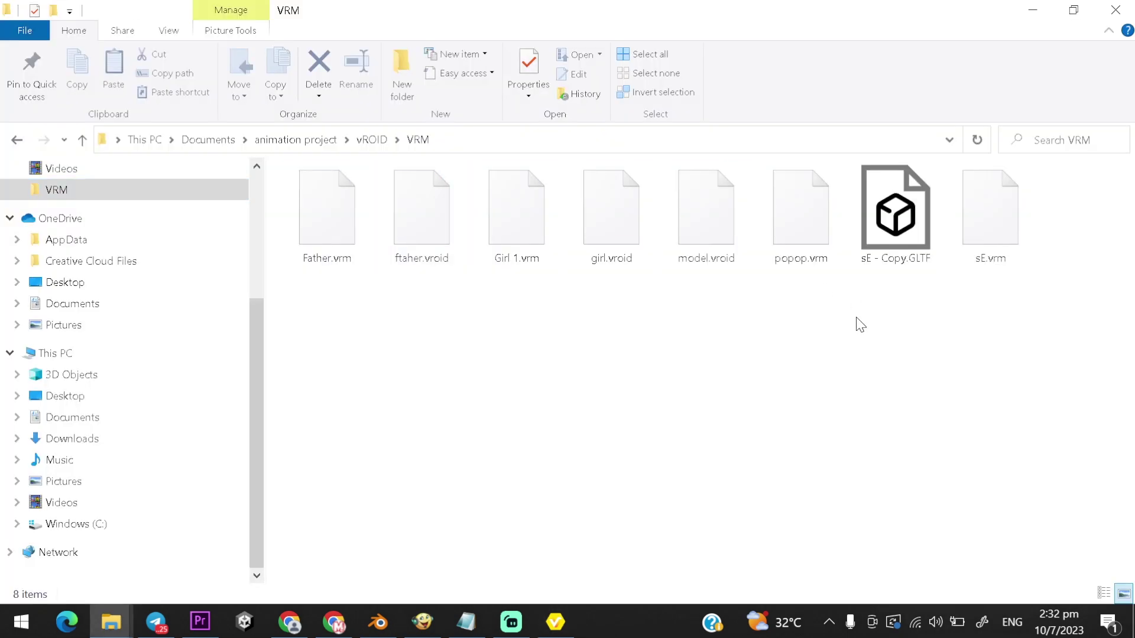
left_click(780, 233)
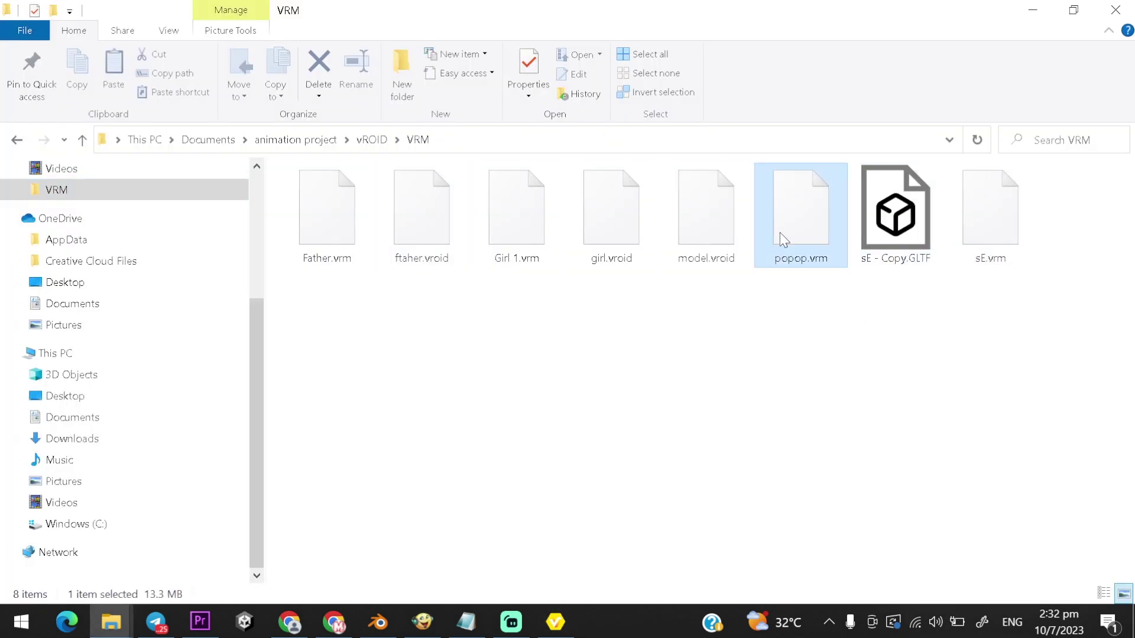
right_click(825, 251)
left_click(906, 564)
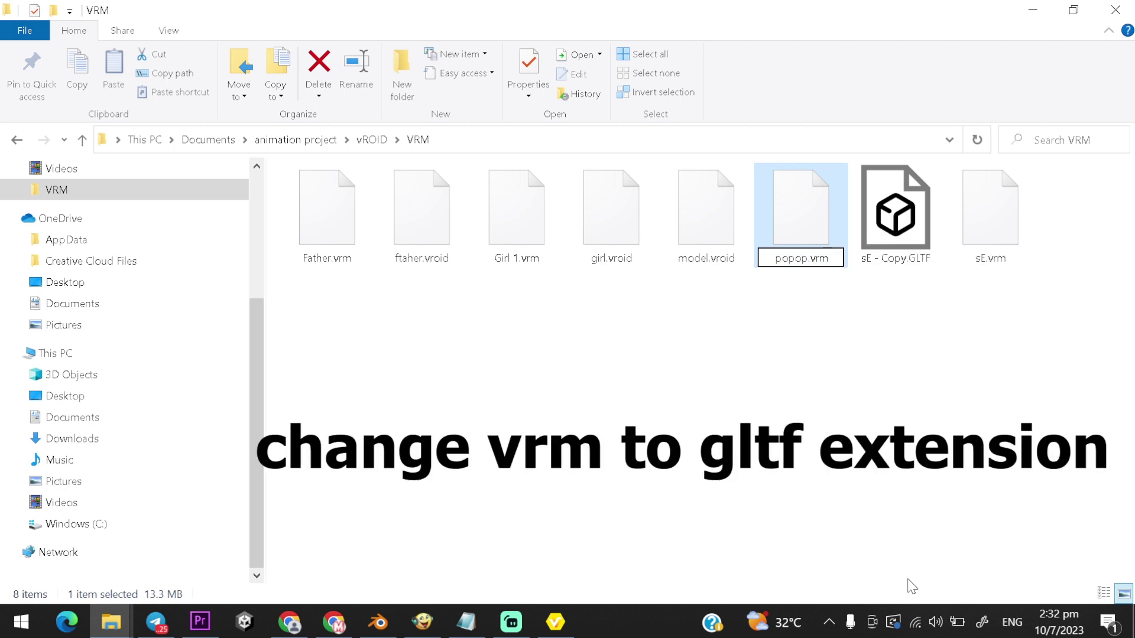
key("BackSpace")
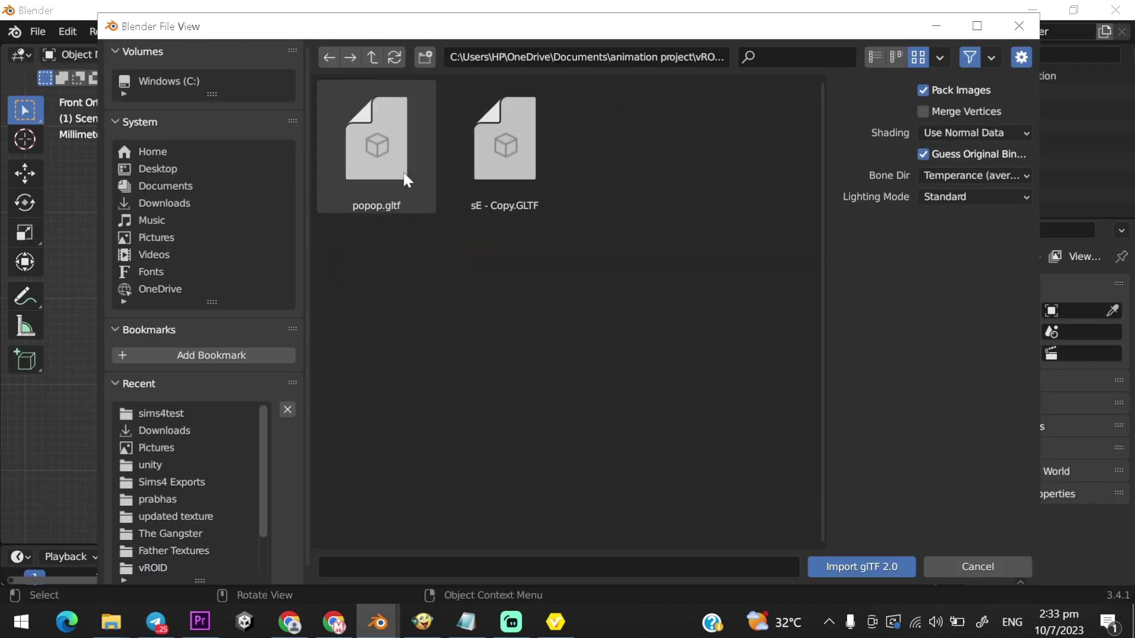
- Import popop.gltf from the VRM folder into Blender as glTF 2.0 and bring the character's upper body into view
double_click(380, 182)
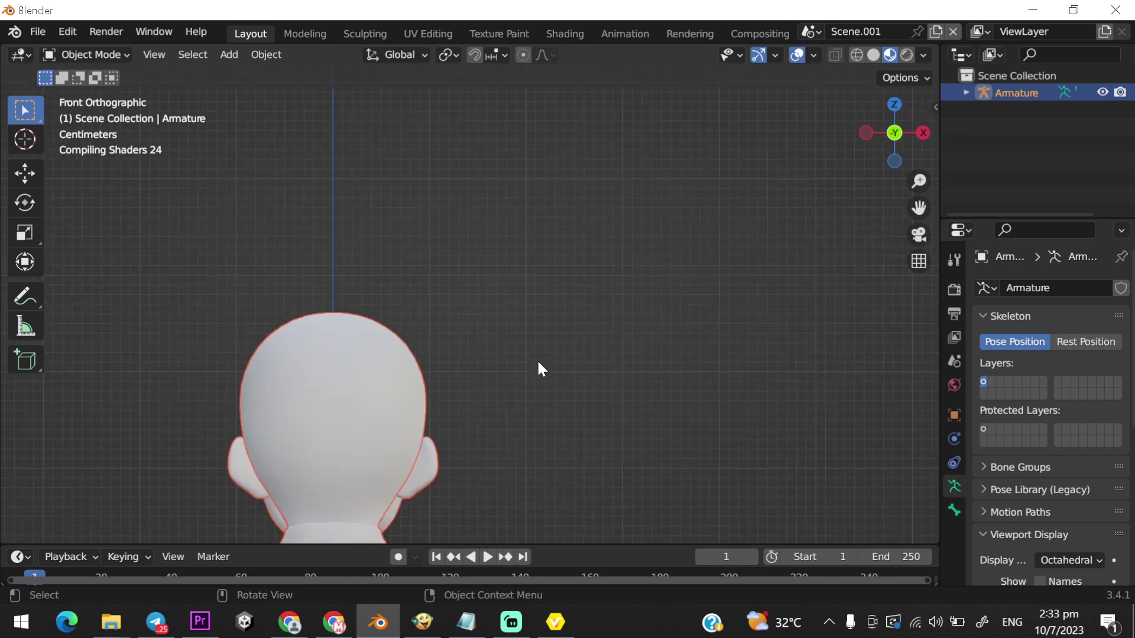
scroll(537, 359, "down", 5)
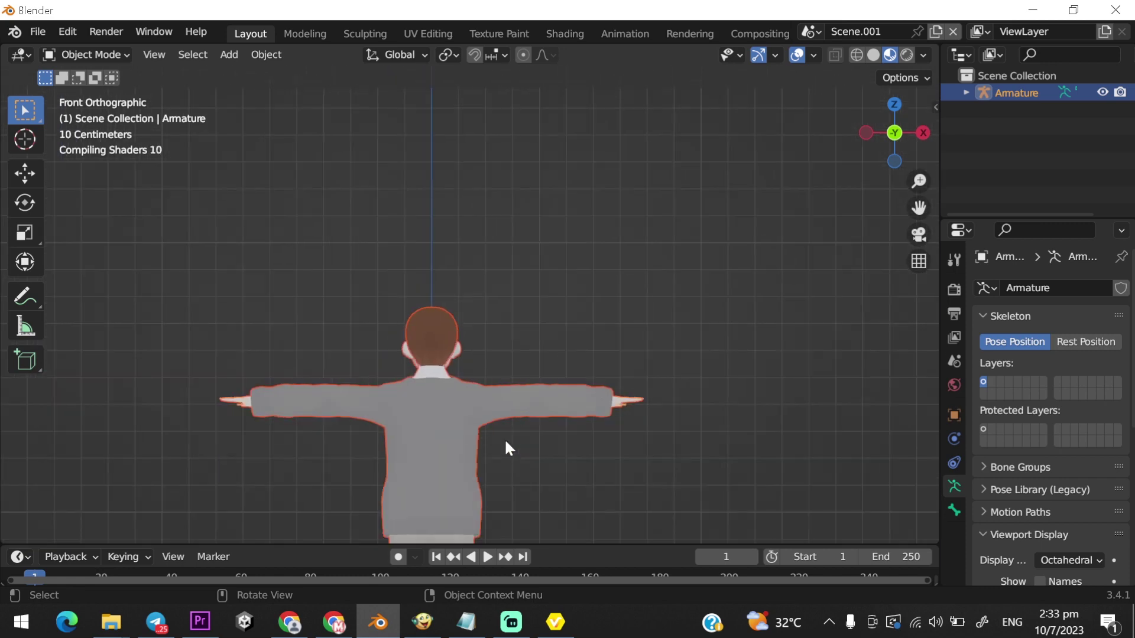